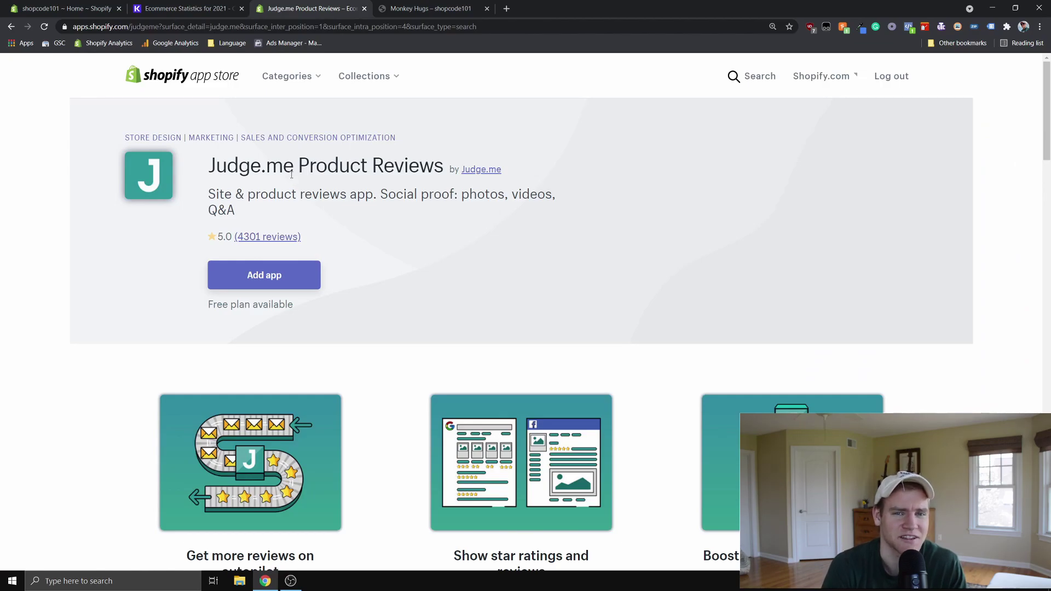
Switch to the previous browser tab showing Kinsta's ecommerce statistics article.
key("ctrl+shift+Tab")
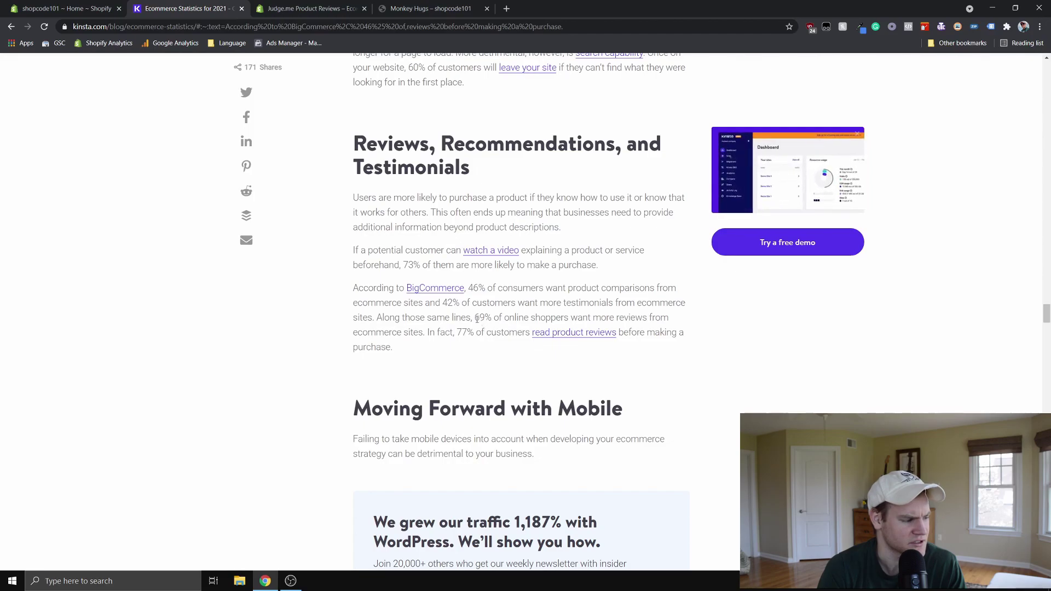
Highlight the 69% customer-reviews statistic in the Kinsta article, then deselect it.
left_click_drag(474, 318, 423, 335)
left_click(425, 335)
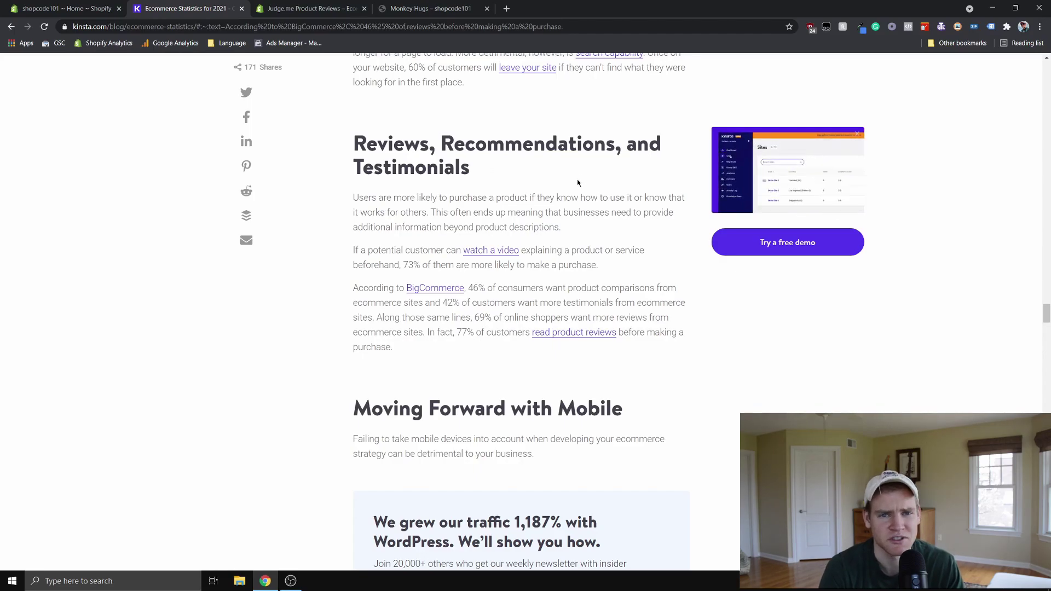
key("ctrl+Tab")
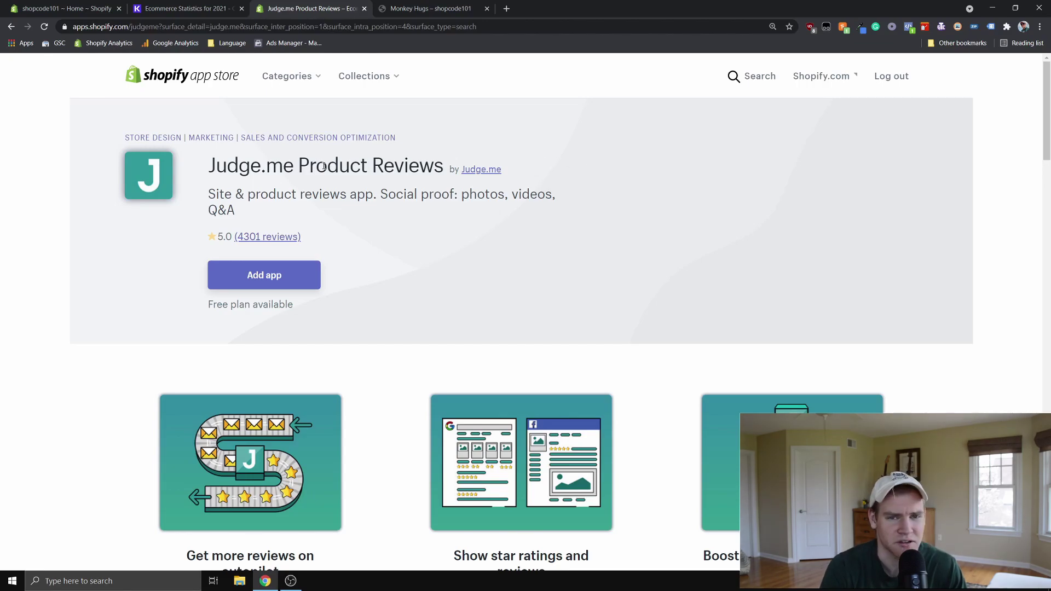
left_click(746, 87)
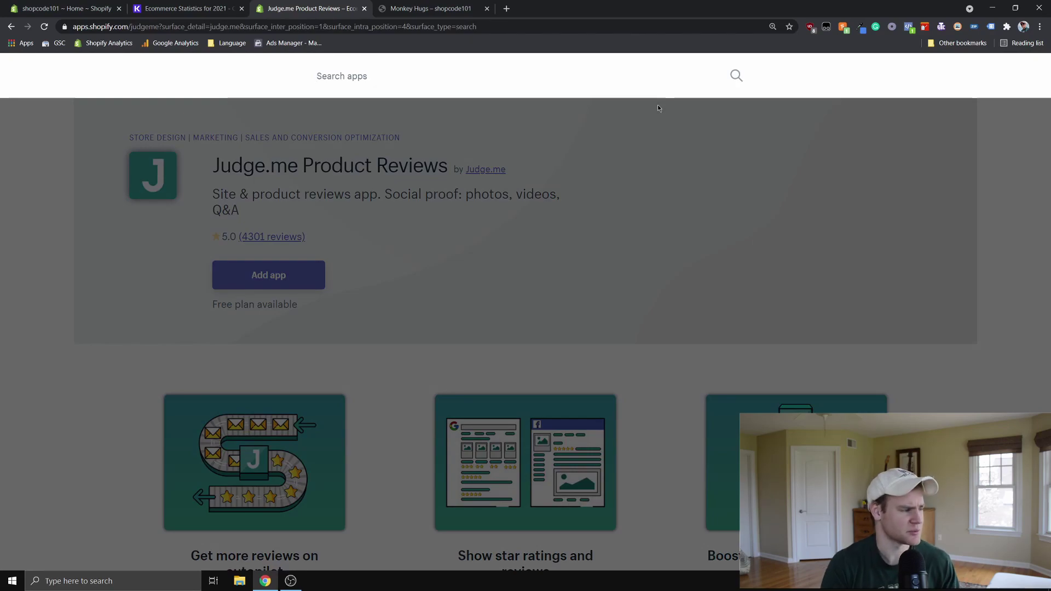
type("reviews")
key("Return")
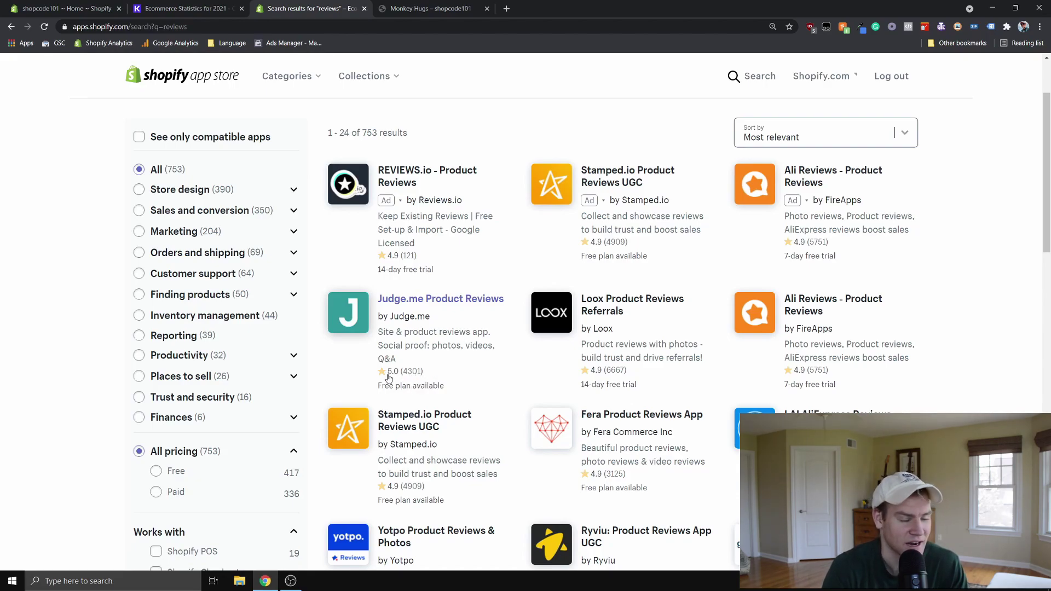
left_click(433, 302)
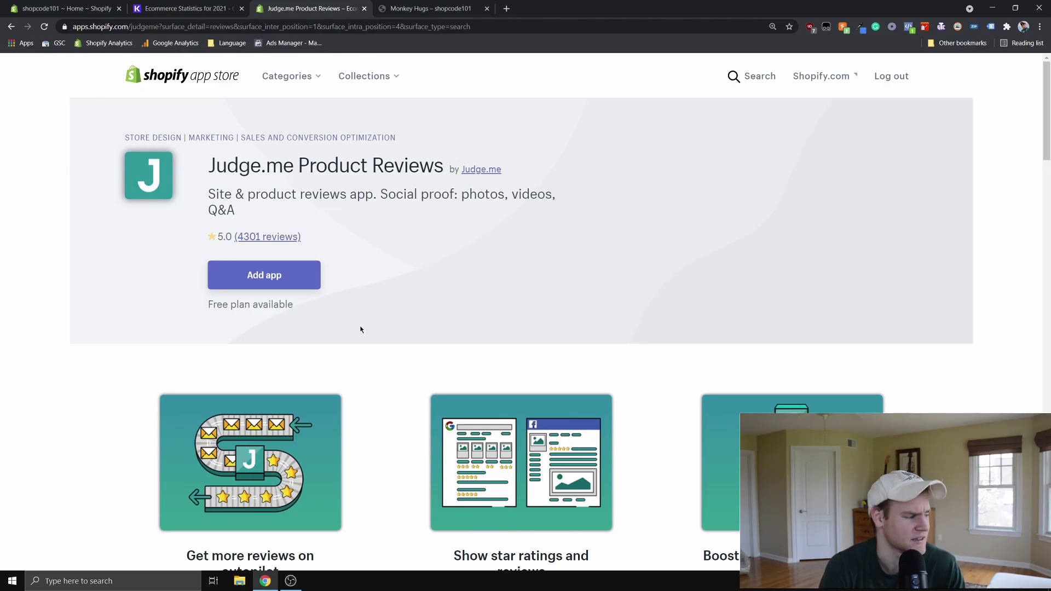
Scroll to Pricing and compare the Free plan's features with the $15/month price.
mouse_move(207, 305)
left_mouse_down()
mouse_move(298, 306)
mouse_move(204, 310)
left_mouse_up()
scroll(553, 262, "down", 5)
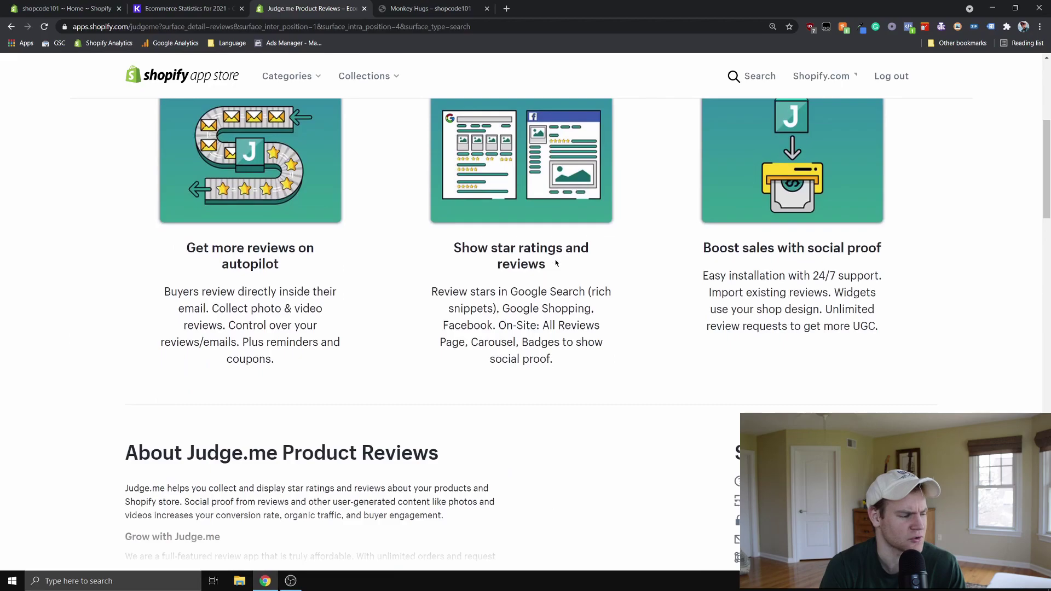
scroll(555, 264, "down", 15)
scroll(551, 265, "up", 1)
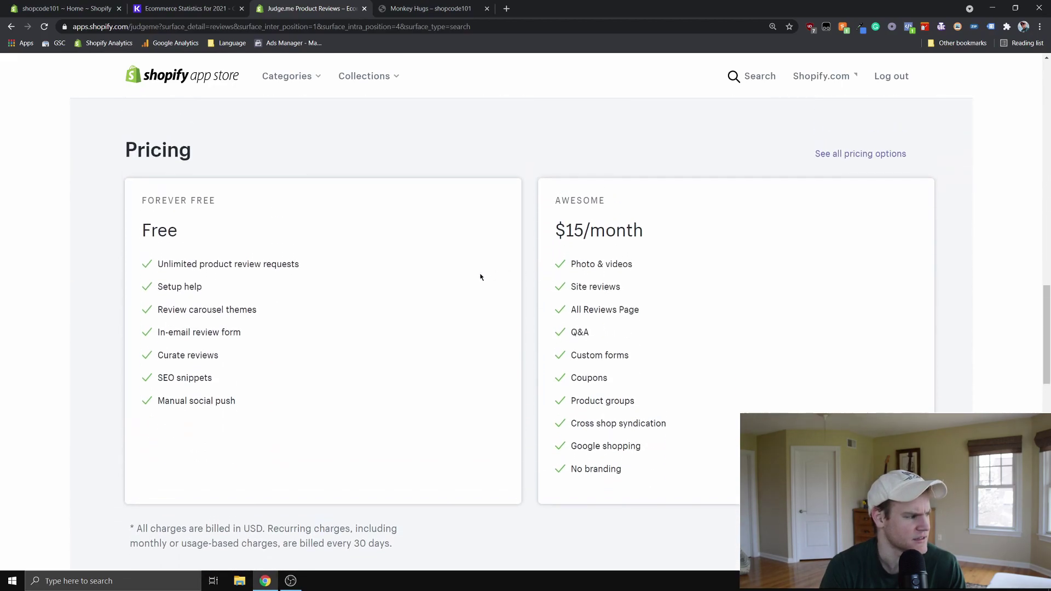
left_click_drag(225, 235, 152, 235)
left_click_drag(555, 230, 638, 233)
left_click(638, 235)
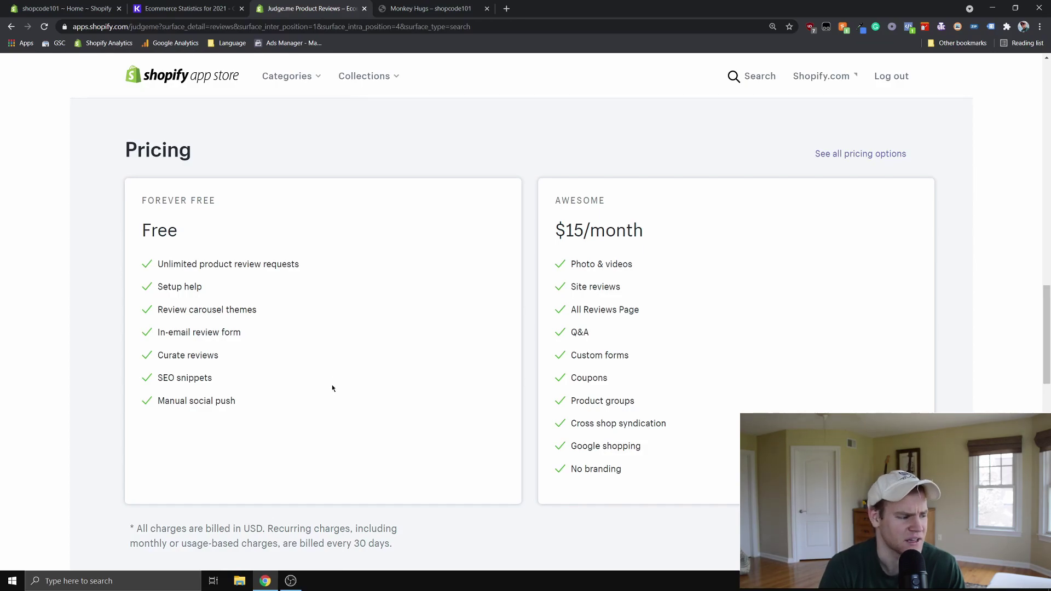
Review the paid plan's features, including Coupons and No branding.
scroll(331, 387, "up", 1)
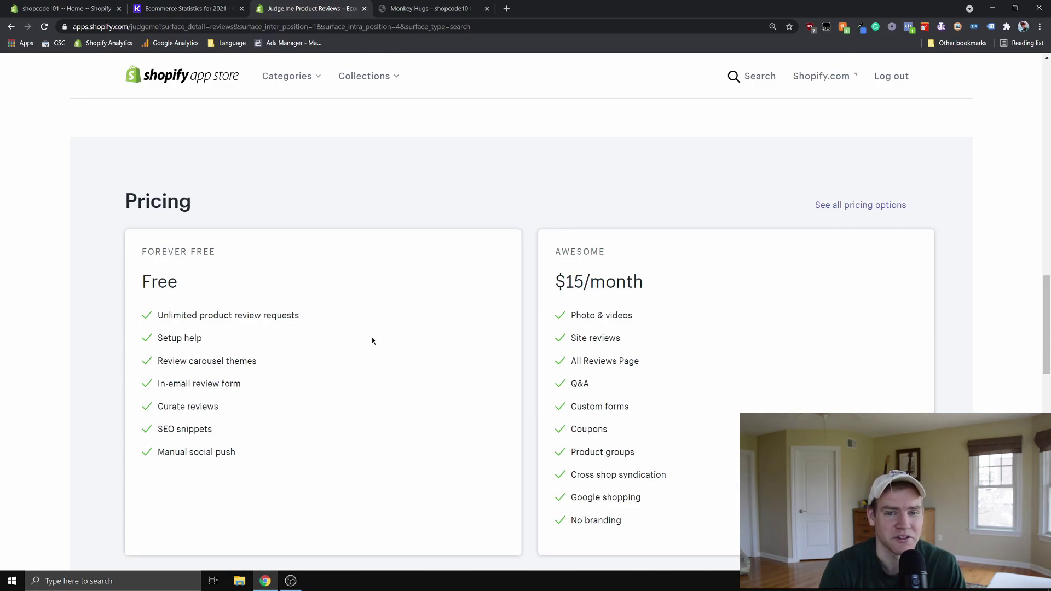
scroll(463, 315, "down", 2)
left_click_drag(549, 243, 678, 347)
left_click(682, 351)
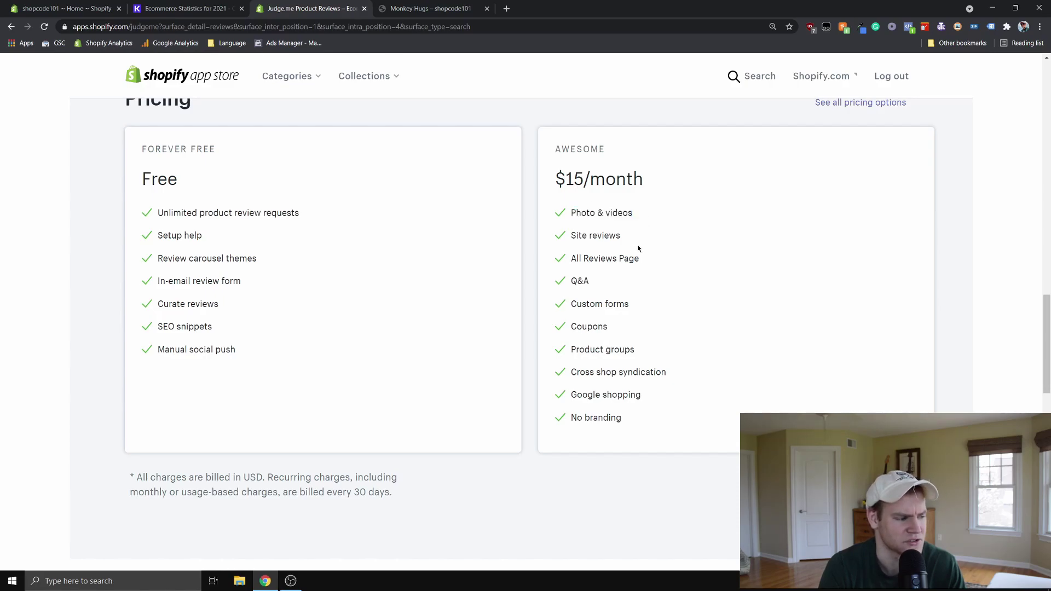
scroll(623, 293, "down", 1)
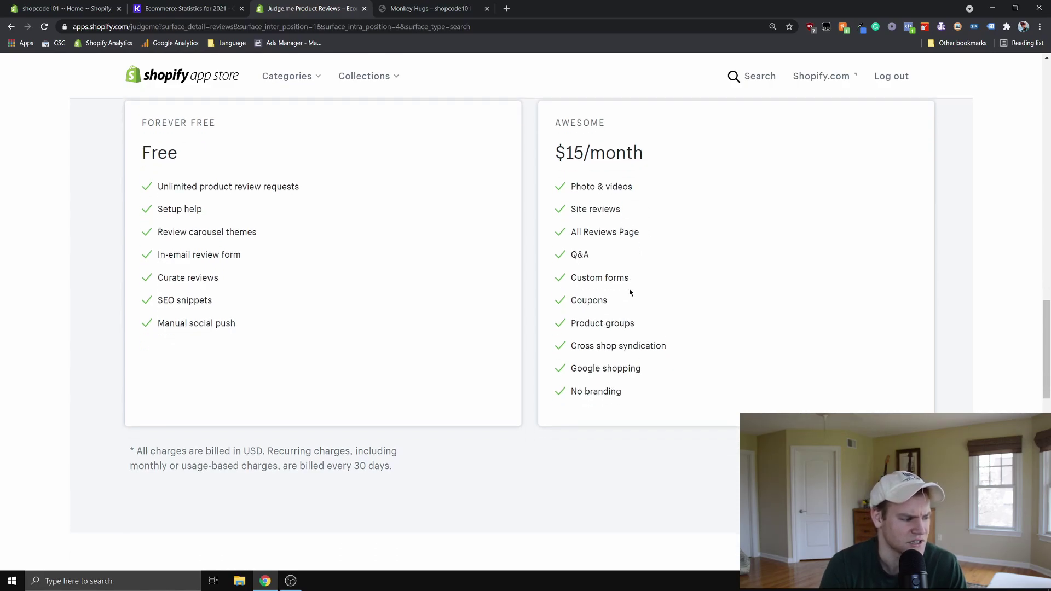
left_click_drag(570, 283, 660, 281)
left_click(661, 283)
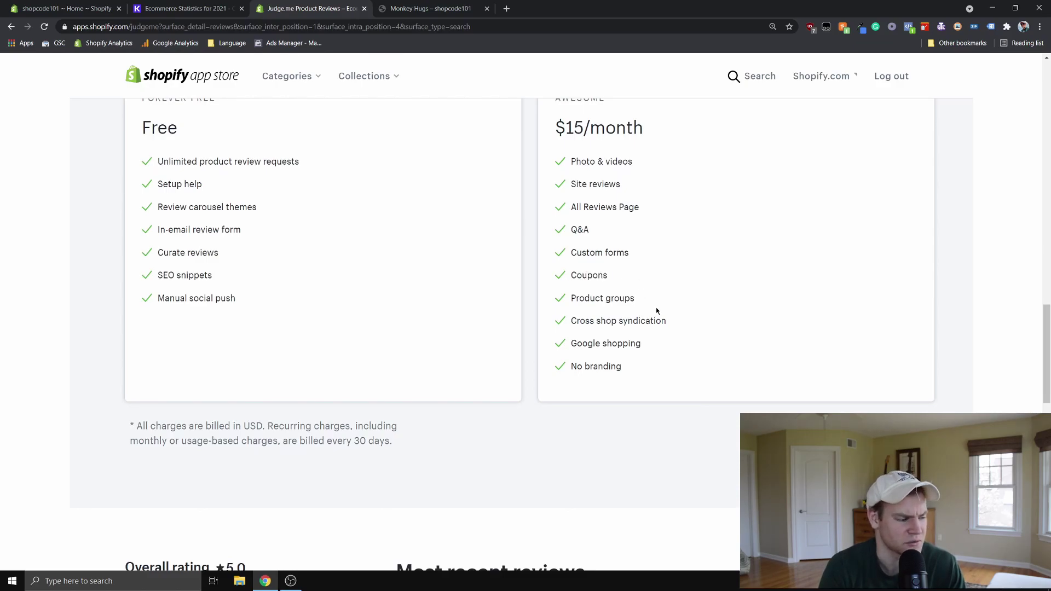
scroll(659, 337, "up", 1)
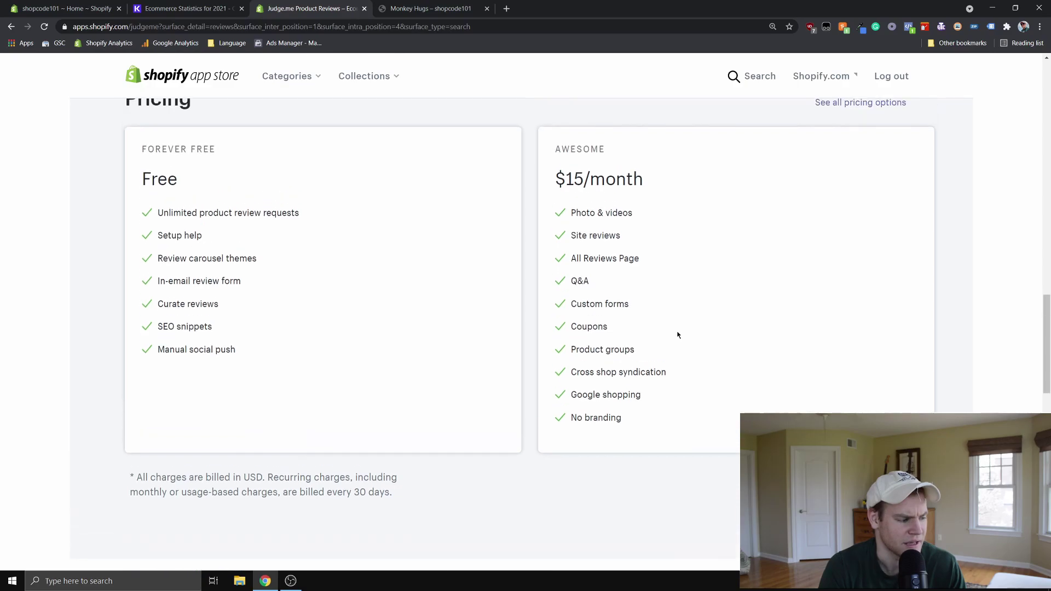
left_click_drag(643, 423, 559, 419)
left_click(560, 419)
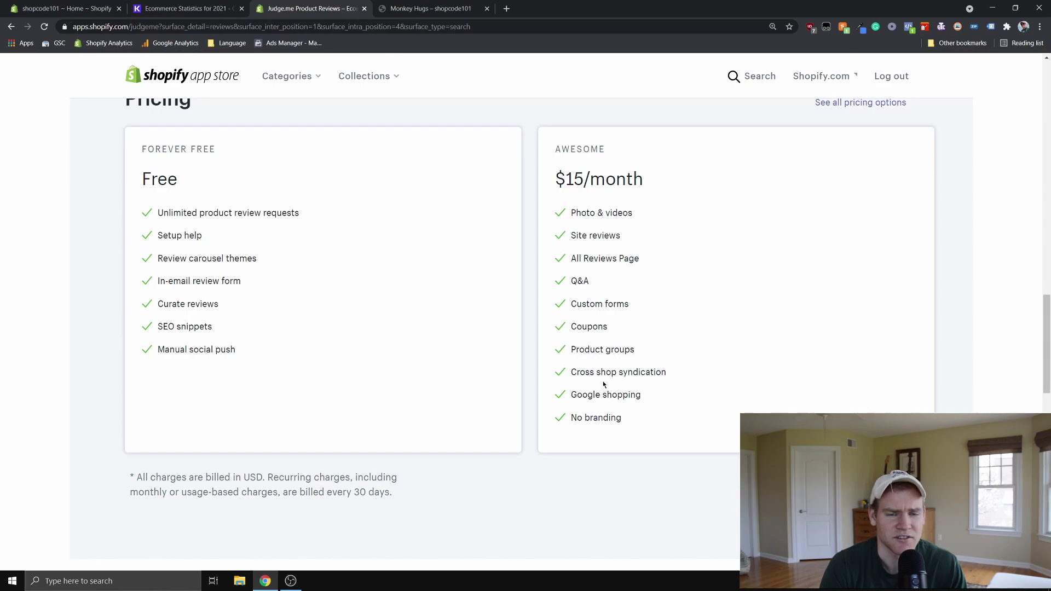
scroll(603, 385, "down", 5)
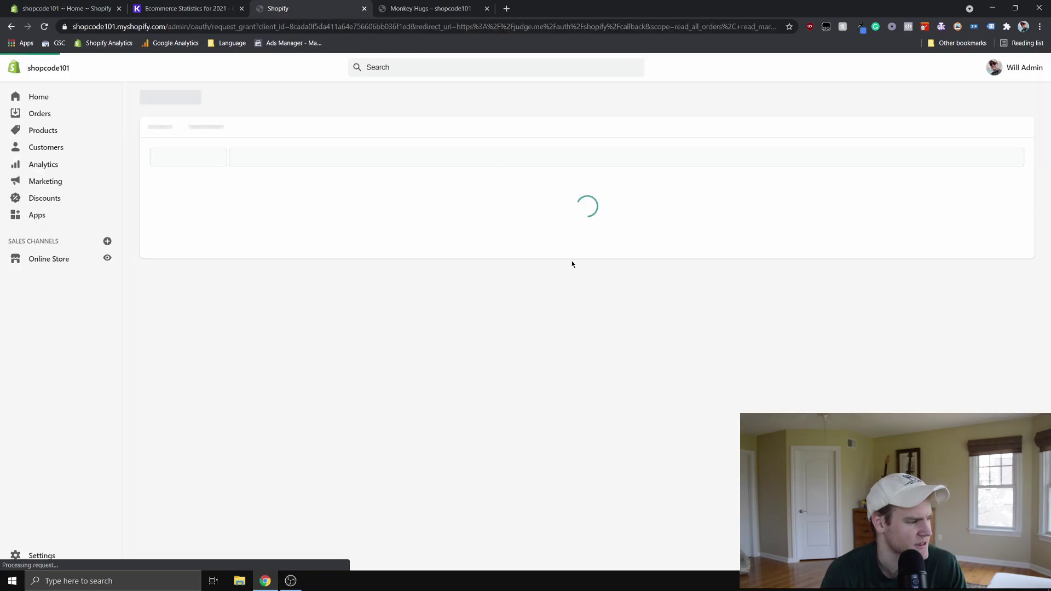
Scroll down the permissions page and install Judge.me Product Reviews on the store.
scroll(634, 242, "down", 2)
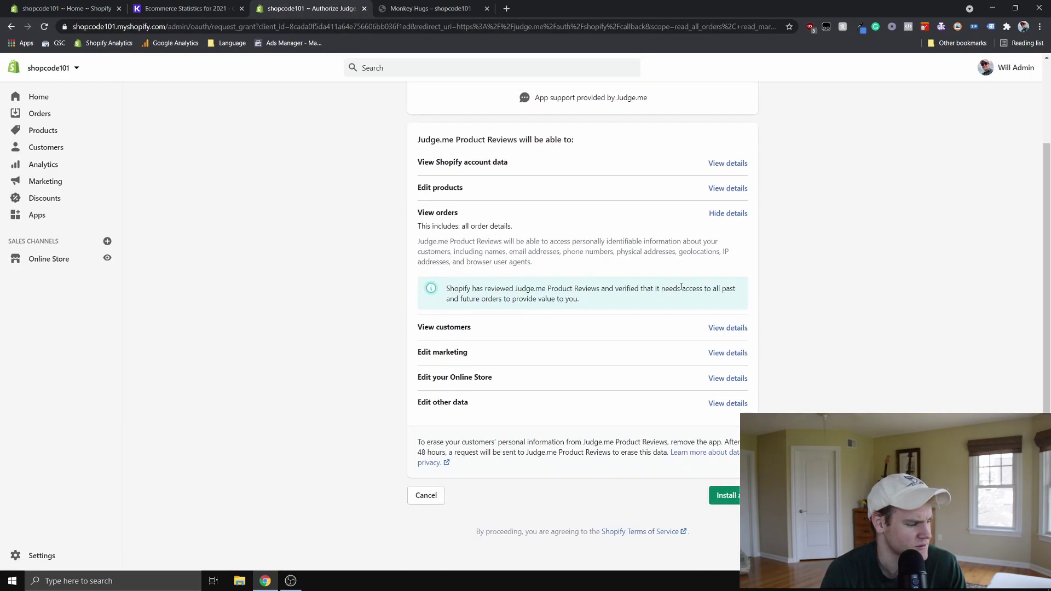
left_click(731, 496)
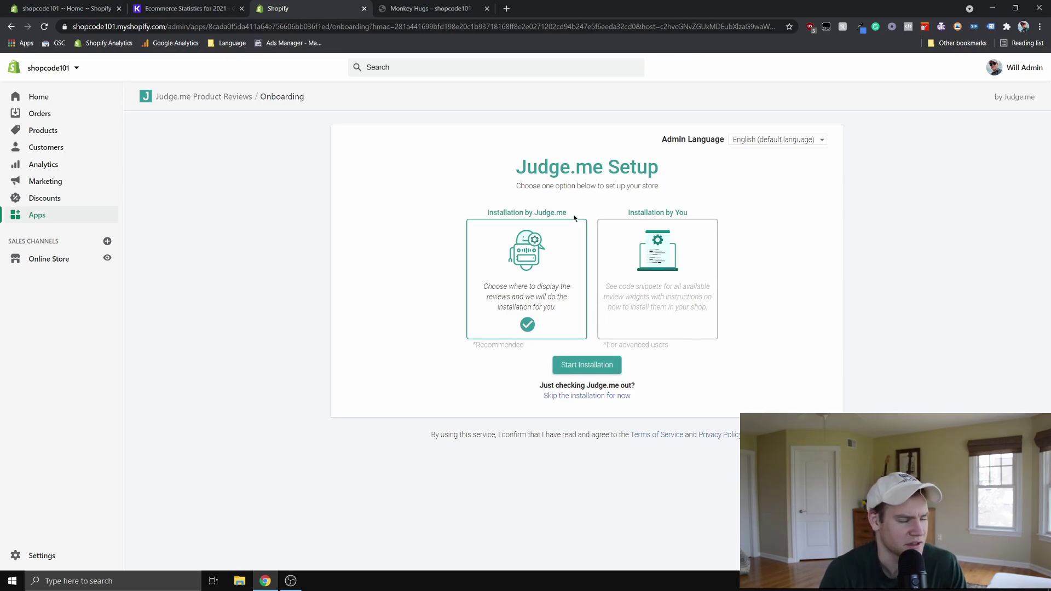
Run the guided setup, keeping all three widgets and installing them on the current live theme.
left_click(585, 365)
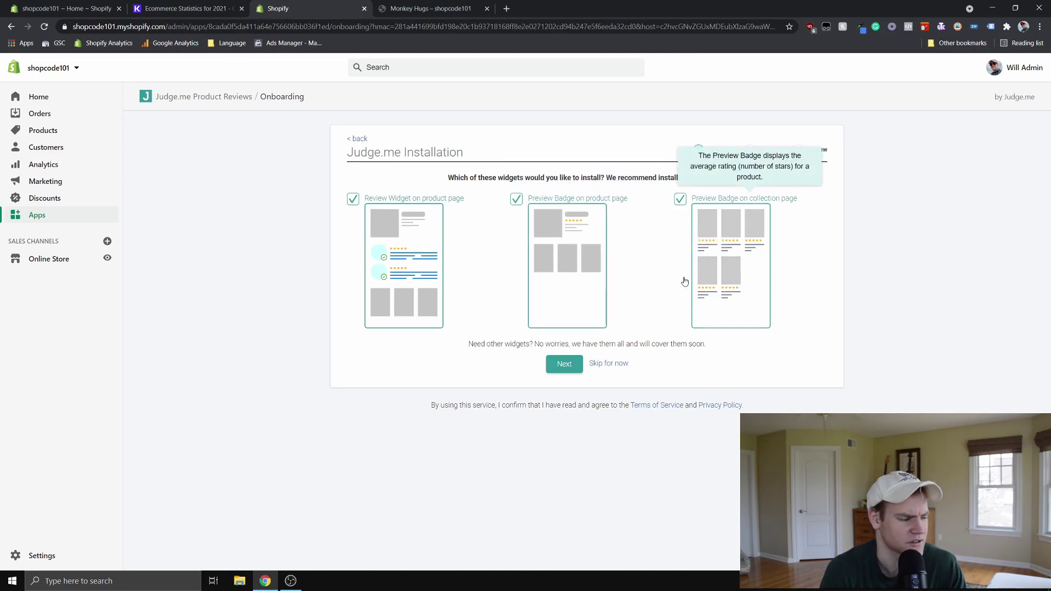
left_click(565, 364)
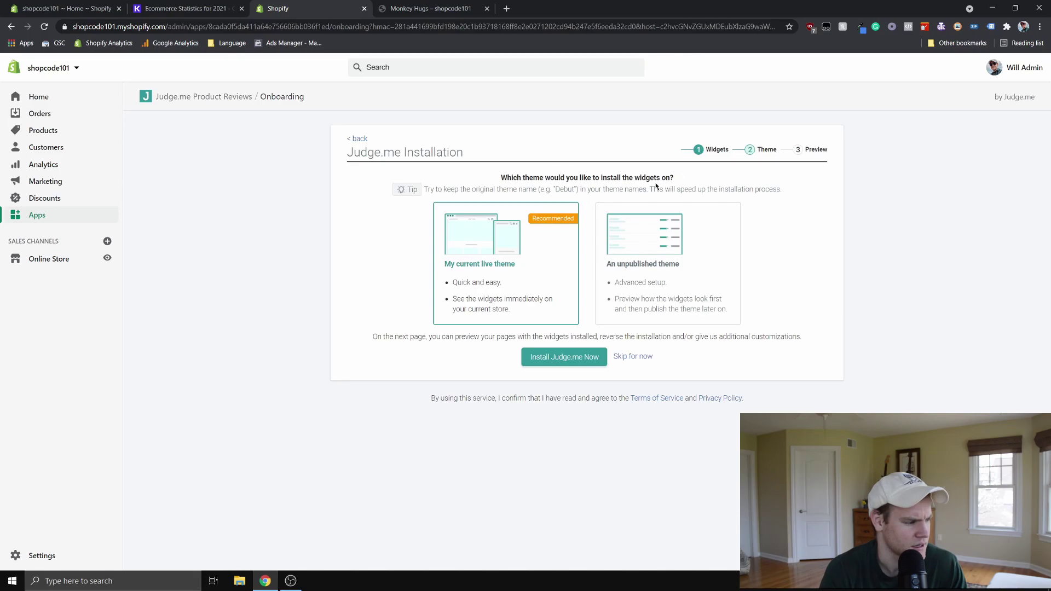
left_click(570, 359)
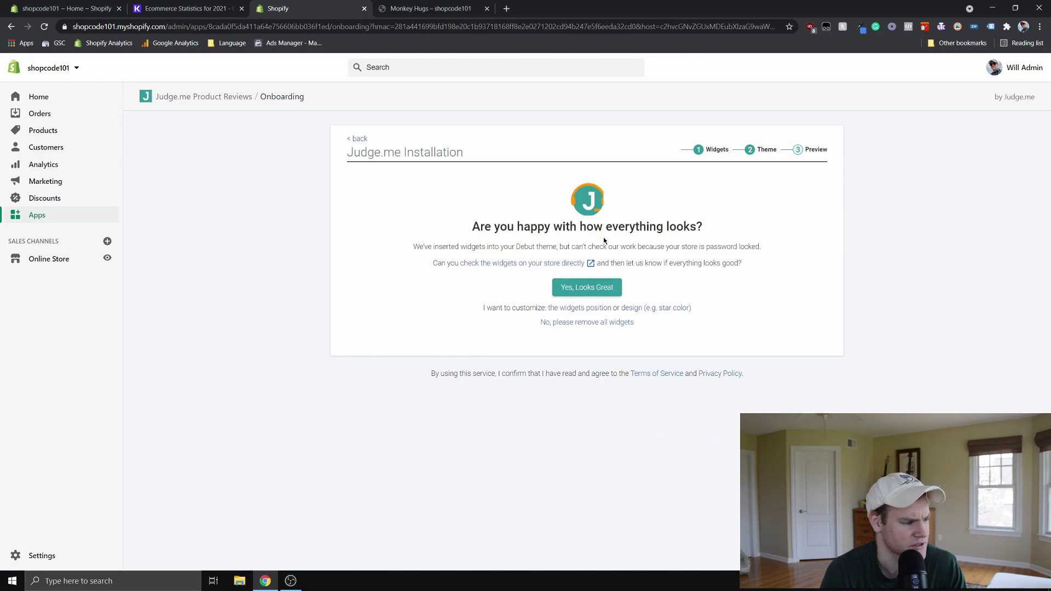
Open the storefront, log in as the store owner, and go to the Monkey Hugs tab.
left_click(556, 263)
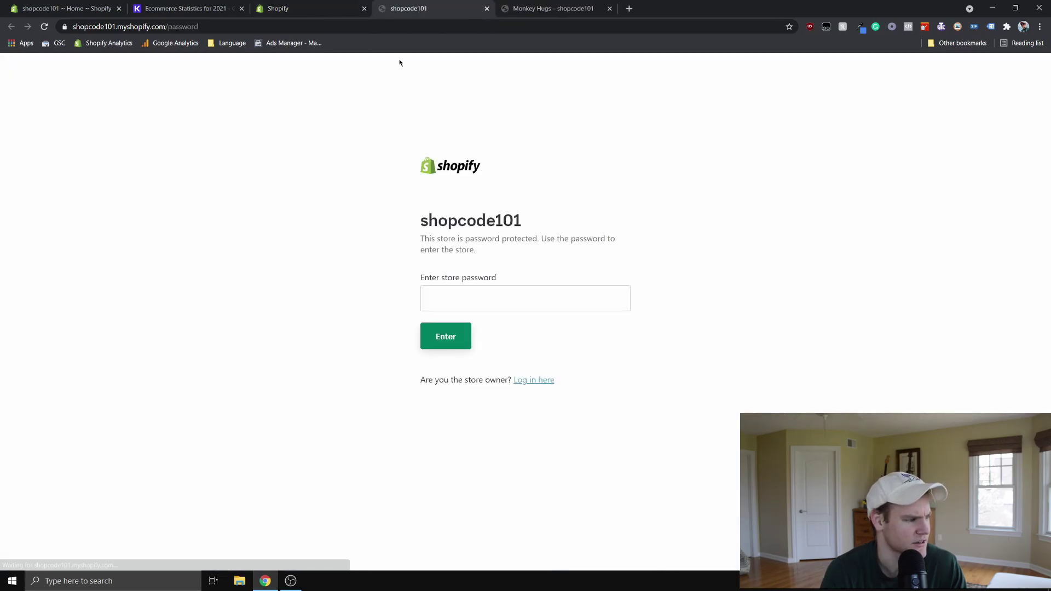
left_click(530, 381)
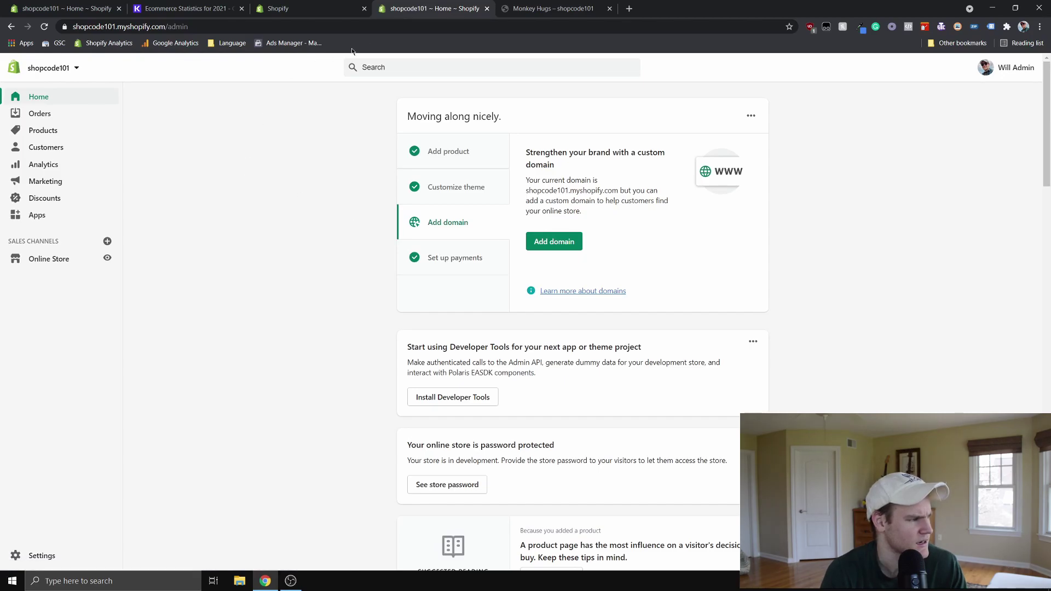
left_click(524, 8)
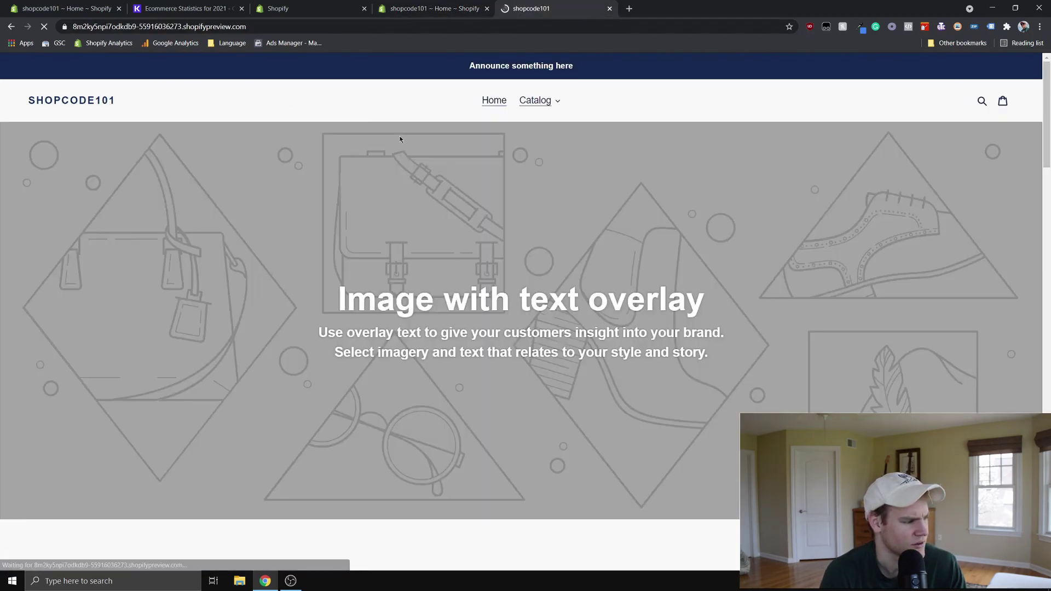
scroll(481, 300, "down", 7)
scroll(481, 301, "down", 2)
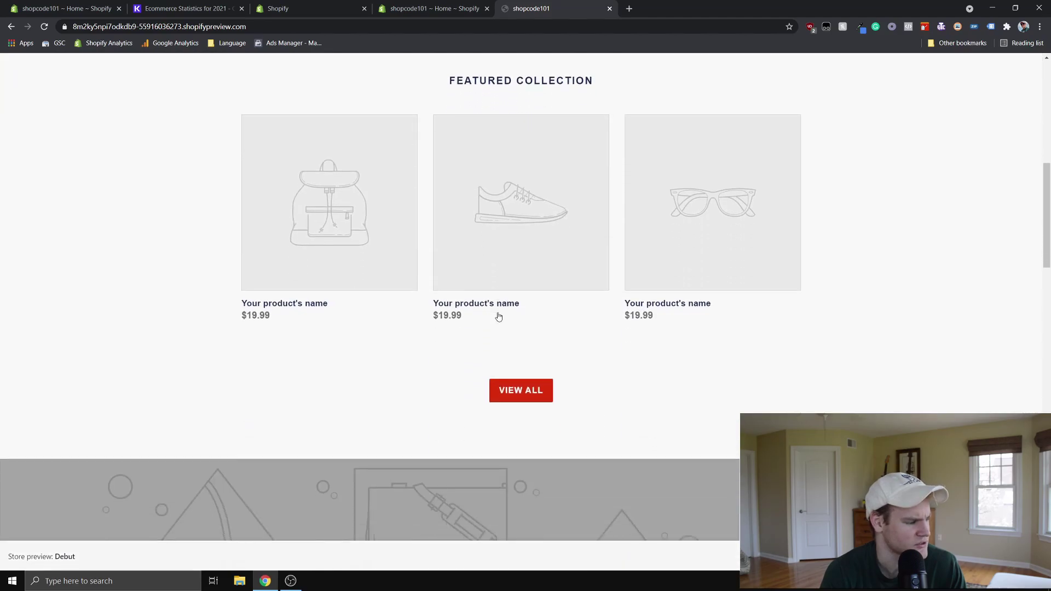
scroll(497, 312, "up", 1)
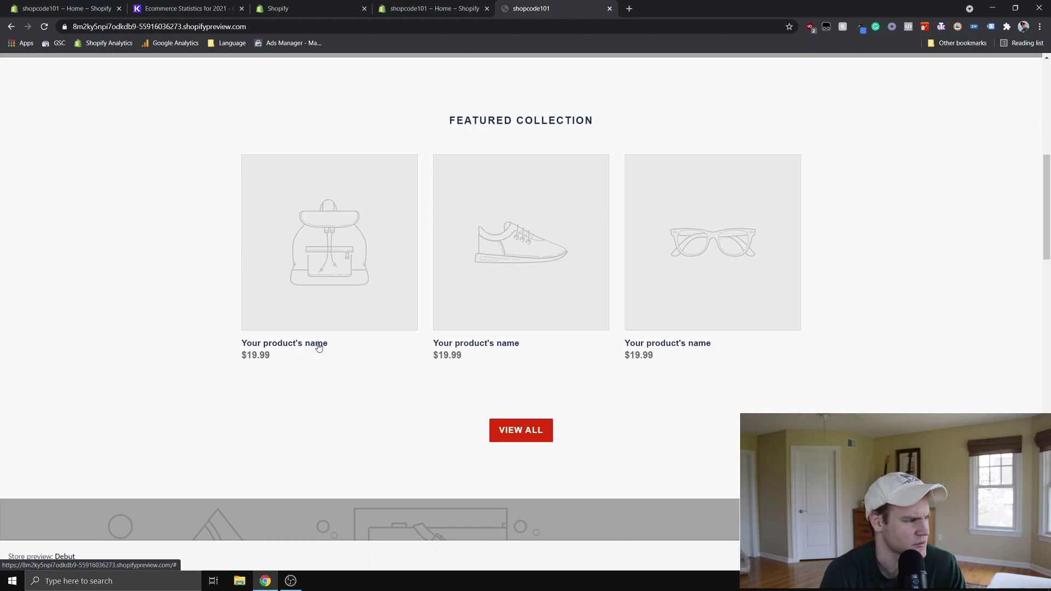
scroll(465, 388, "up", 1)
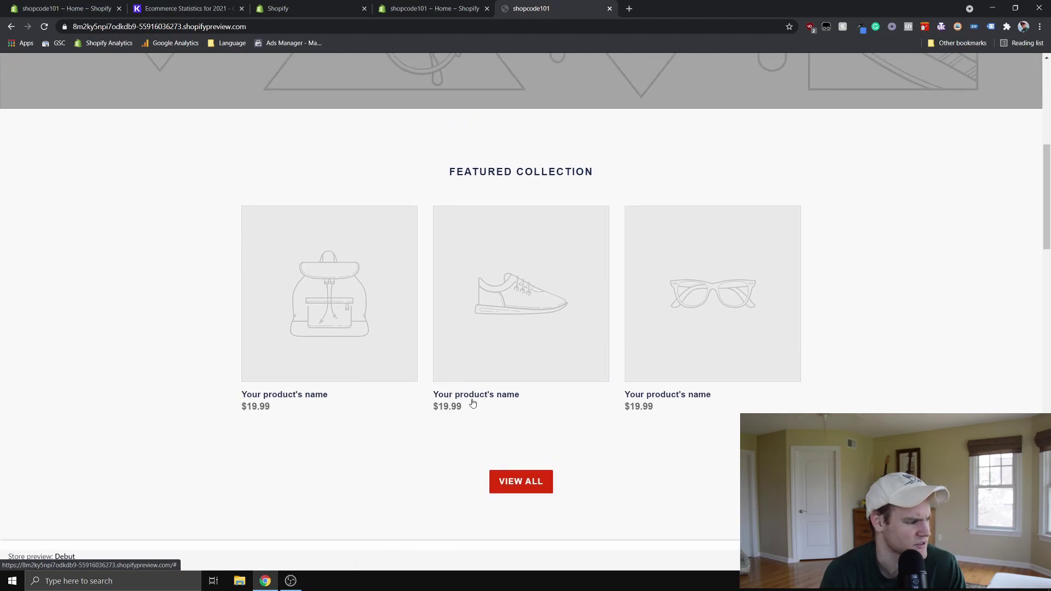
scroll(482, 329, "up", 8)
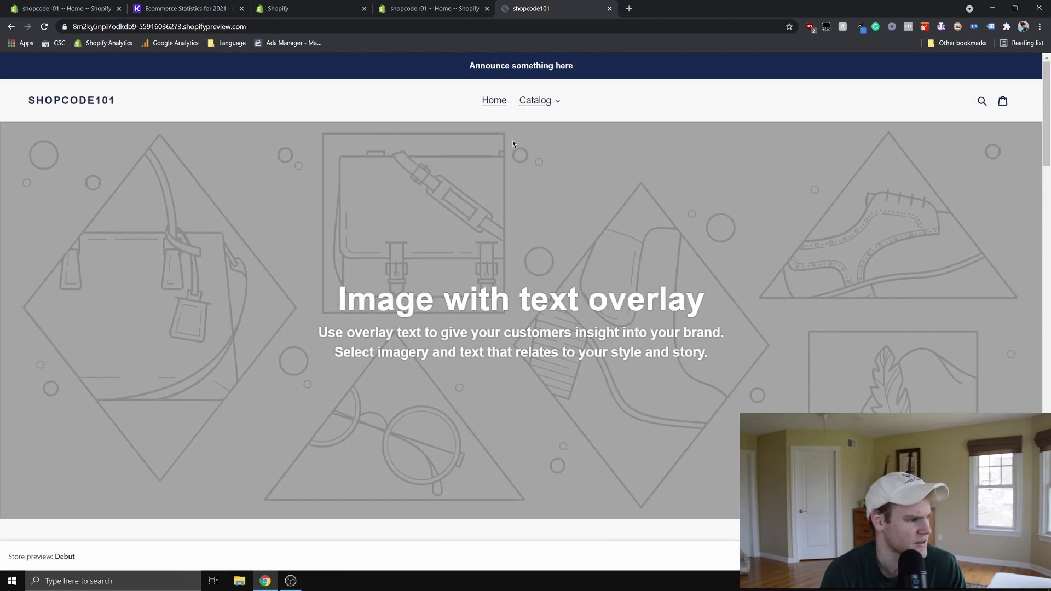
Open Monkey Hugs from the Catalog and find its Customer Reviews section.
left_click(539, 101)
left_click(555, 310)
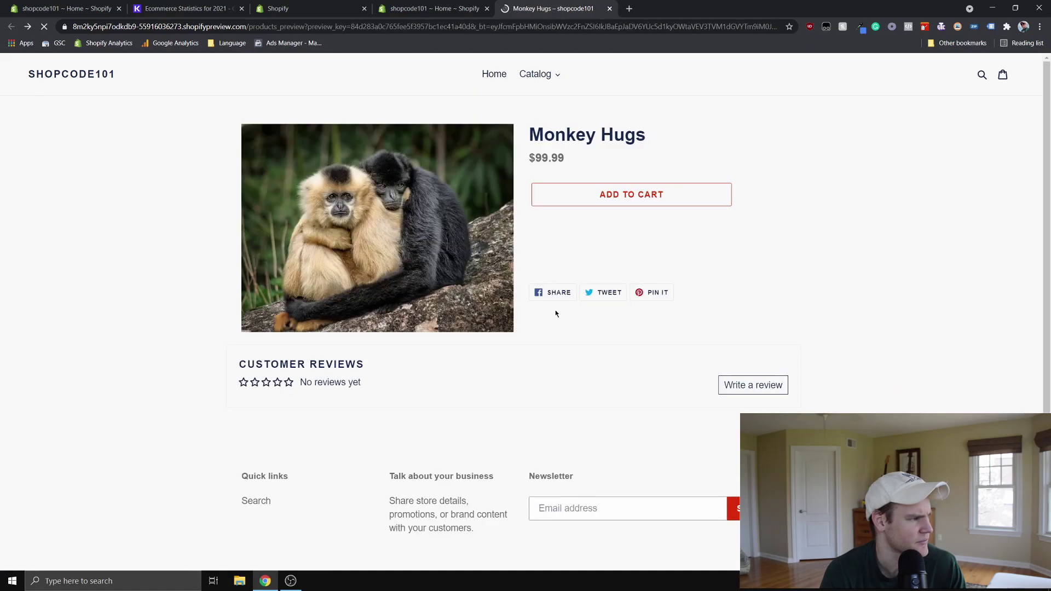
scroll(491, 404, "down", 2)
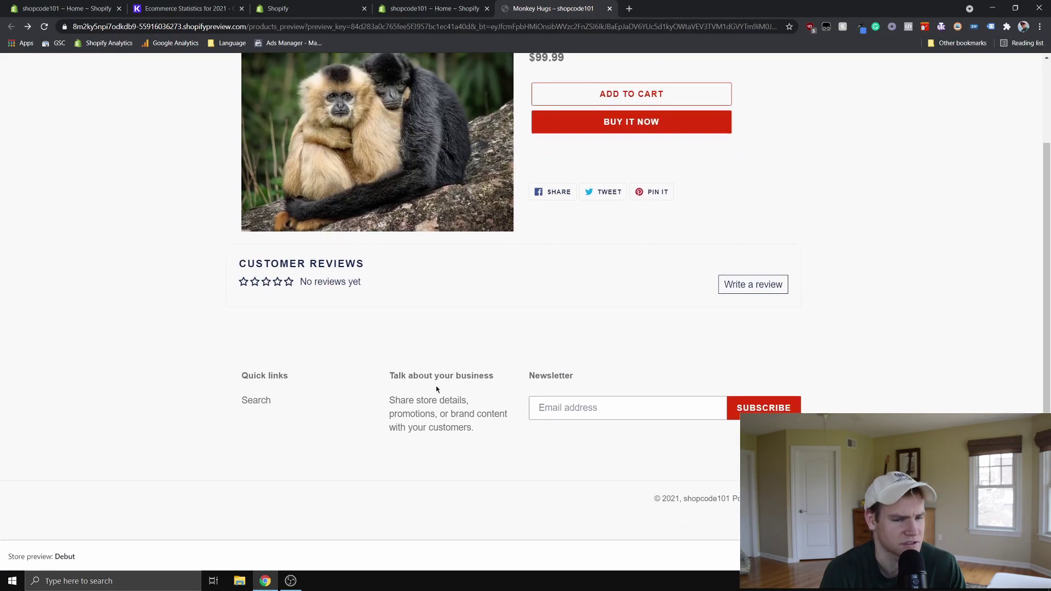
scroll(245, 274, "up", 2)
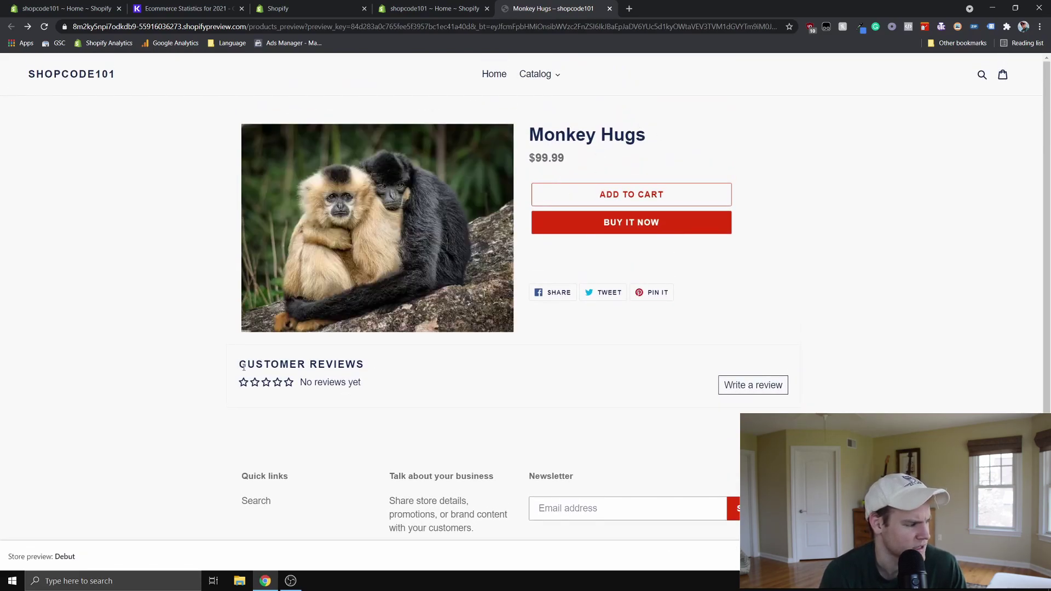
left_click_drag(244, 367, 356, 392)
left_click(387, 390)
Open the Write a review form, try the Name and Email fields, then return to Shopify admin.
left_click(753, 386)
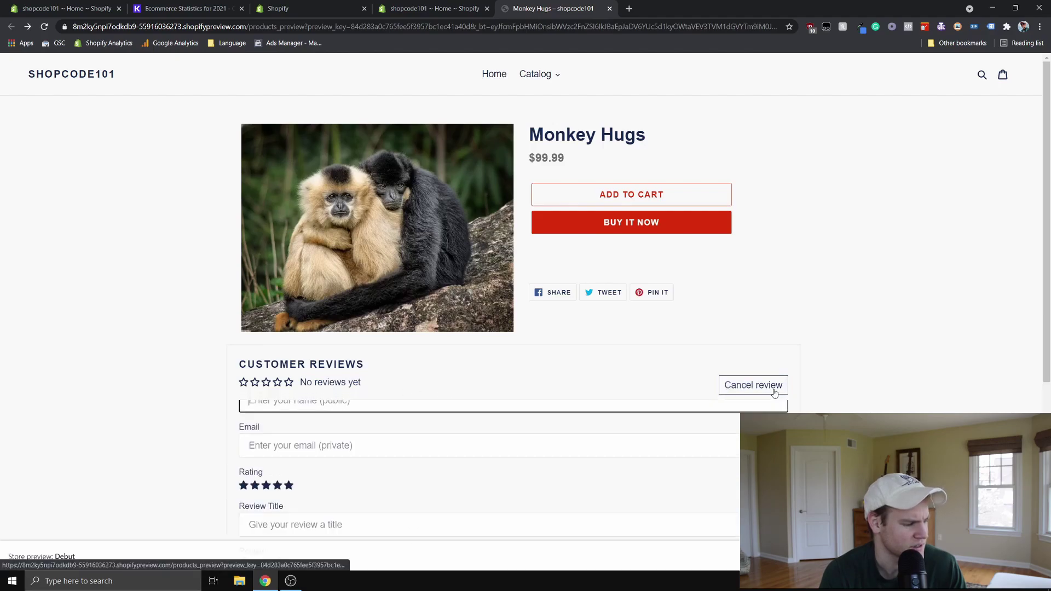
scroll(548, 355, "down", 3)
left_click(481, 285)
left_click(513, 335)
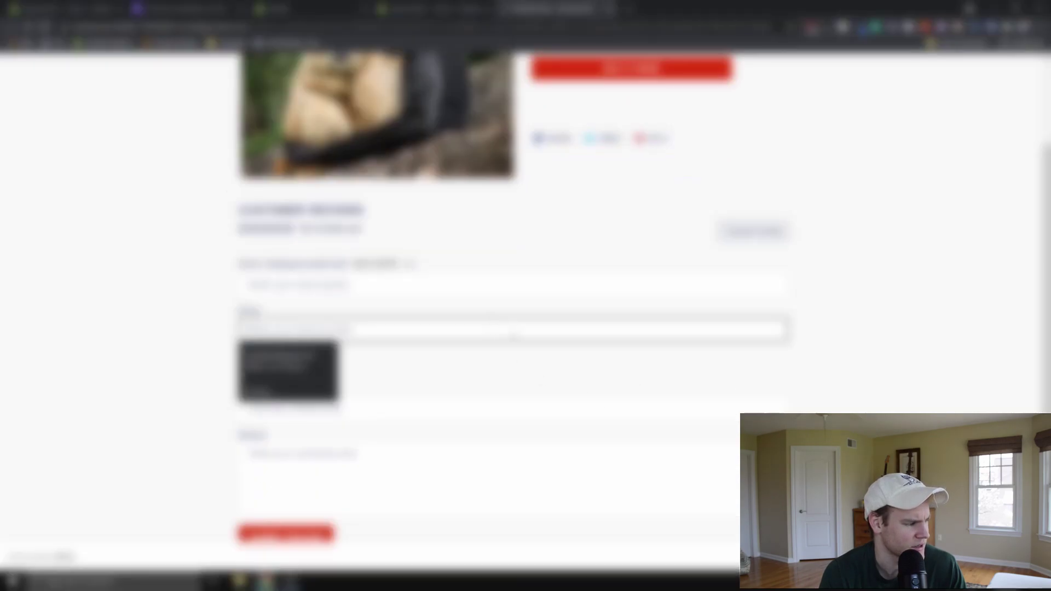
left_click(500, 371)
scroll(494, 378, "up", 3)
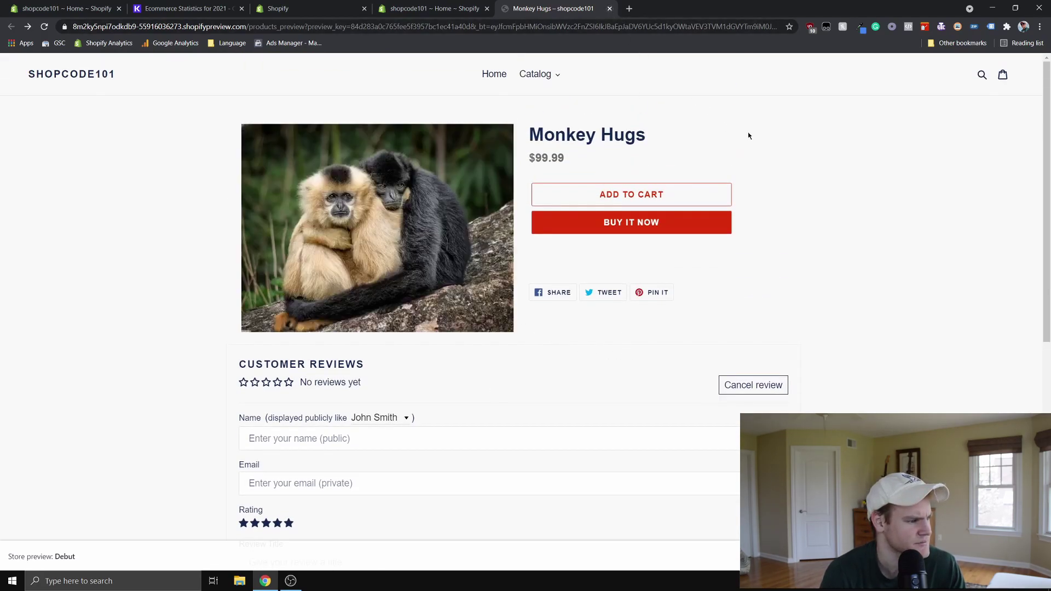
left_click(444, 9)
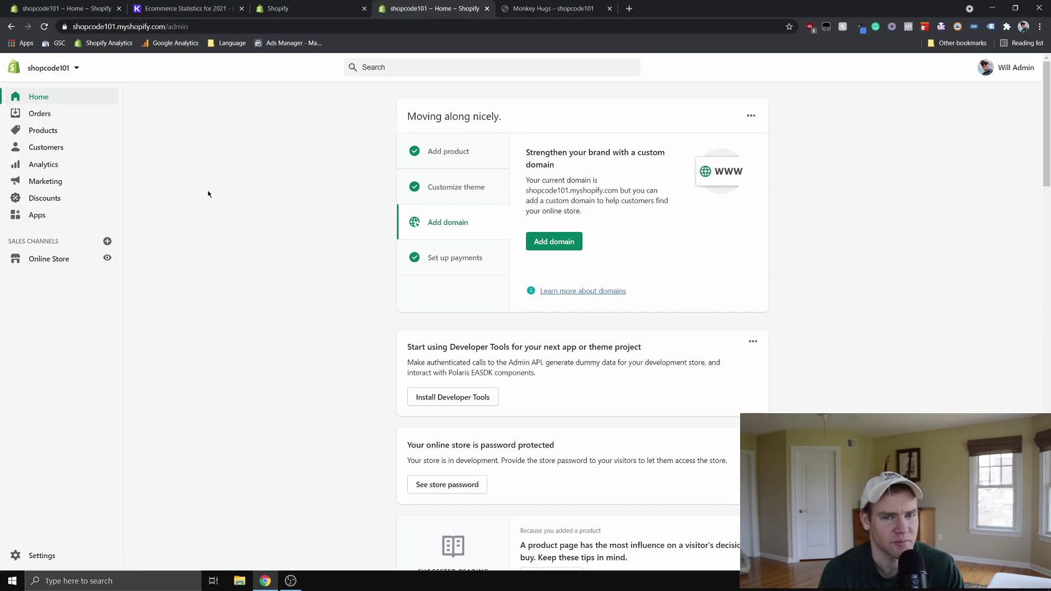
Open Judge.me from Apps, check its reviews, emails, Q&A and average rating figures, then view the Reviews list.
left_click(68, 218)
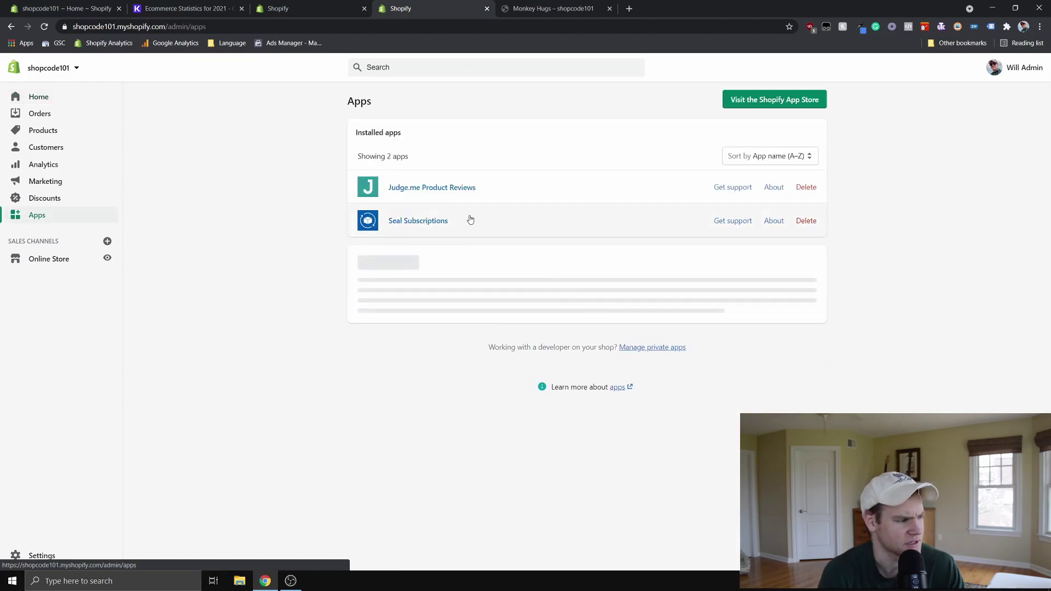
left_click(462, 193)
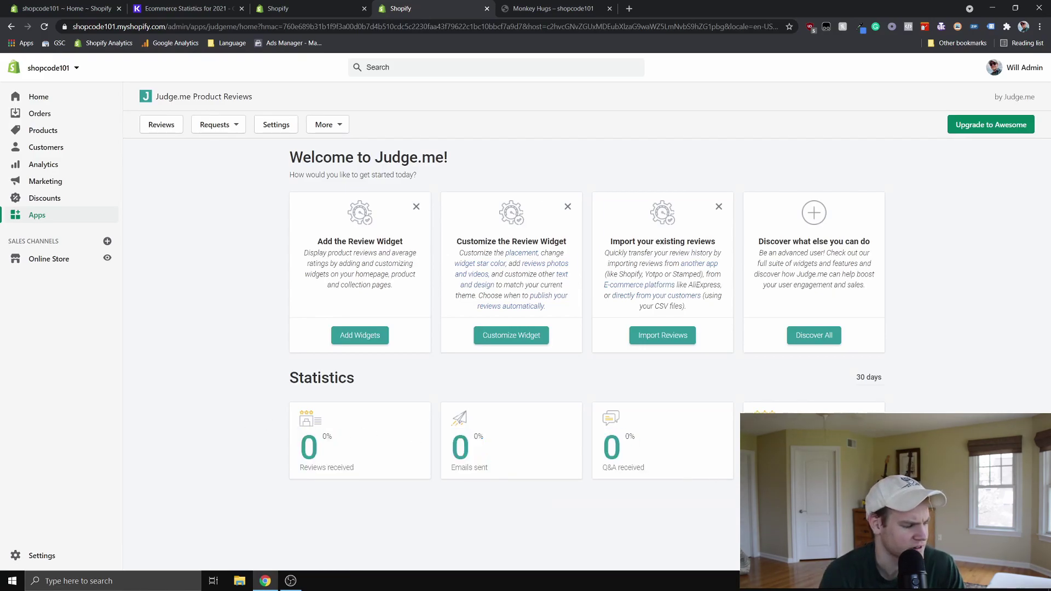
left_click_drag(347, 457, 497, 470)
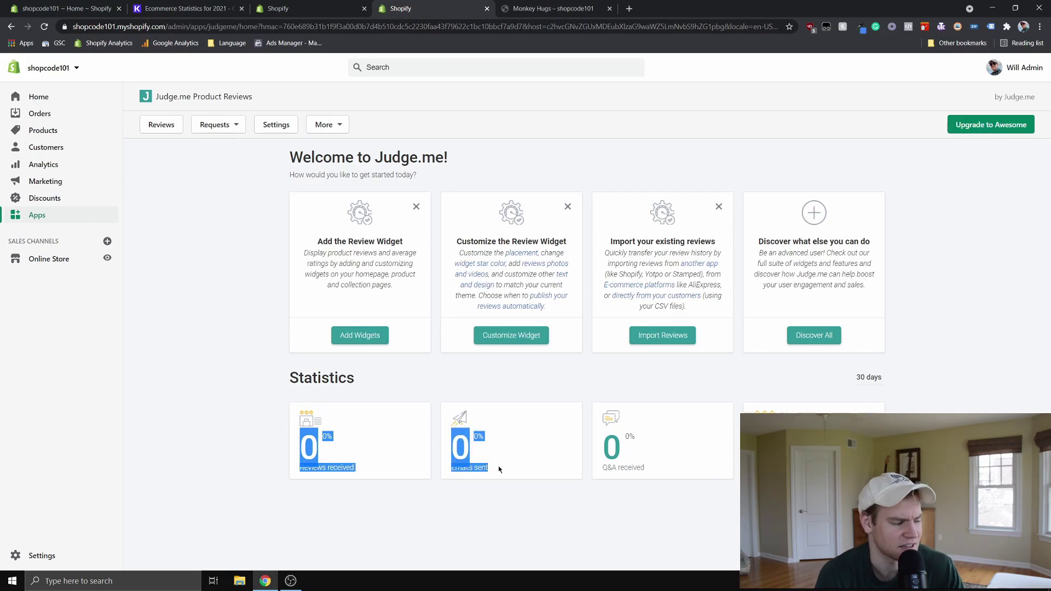
left_click(502, 471)
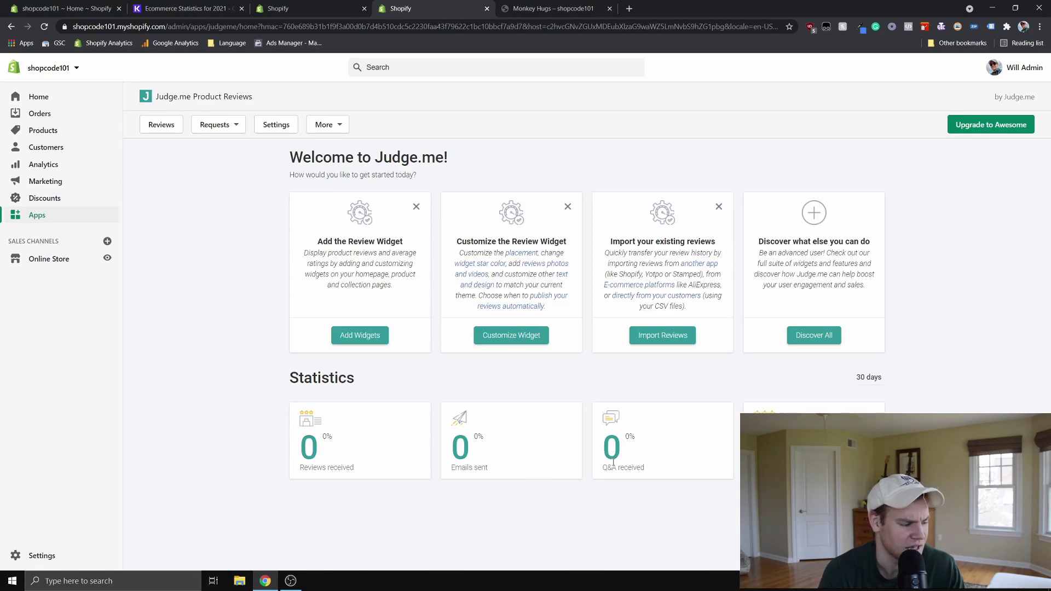
left_click_drag(616, 451, 691, 468)
left_click(693, 470)
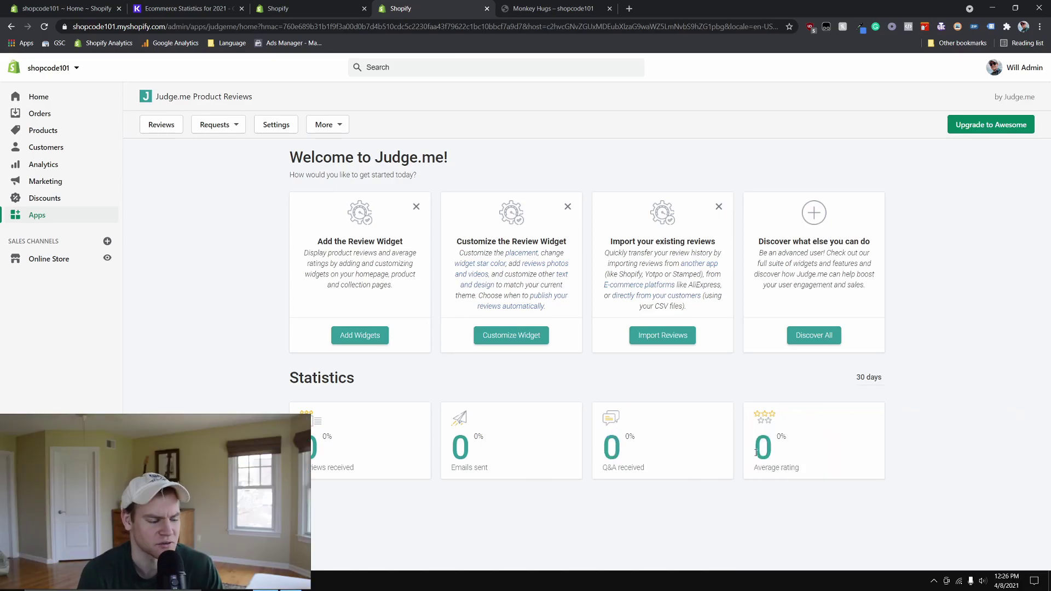
left_click_drag(756, 451, 821, 457)
left_click(823, 456)
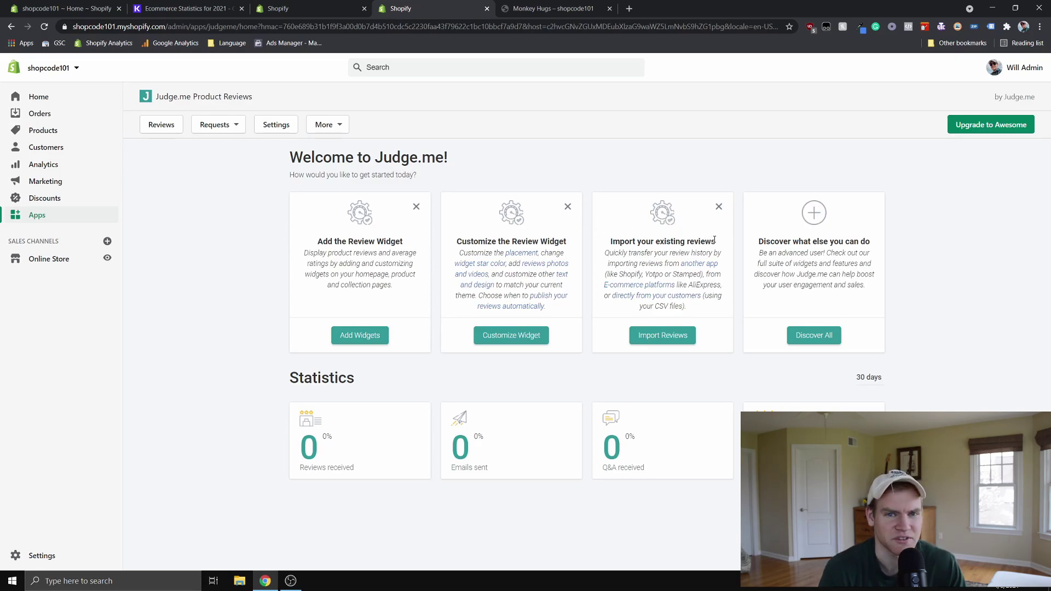
left_click(172, 129)
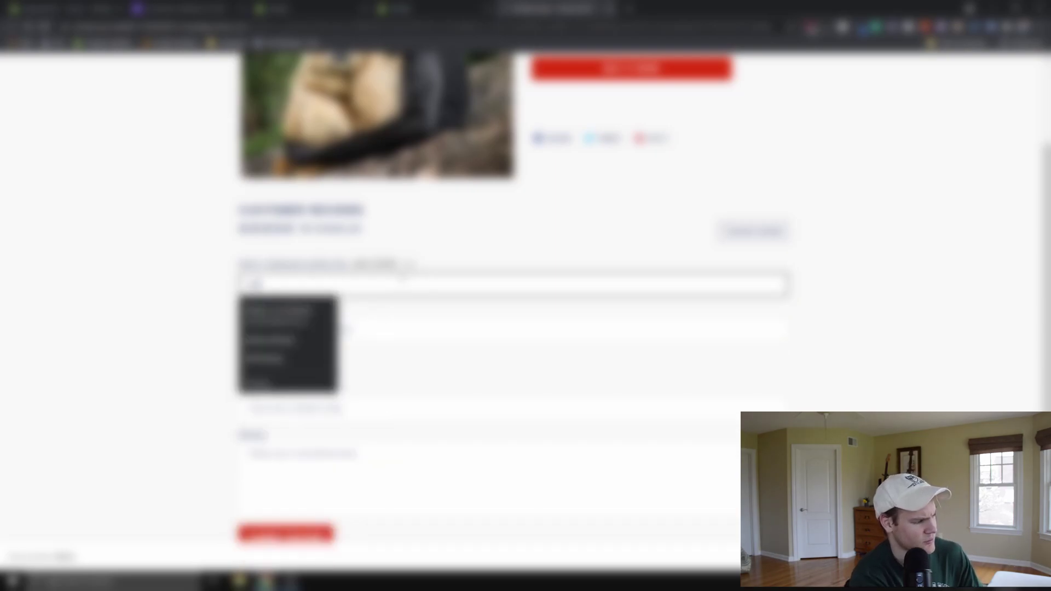
key("Escape")
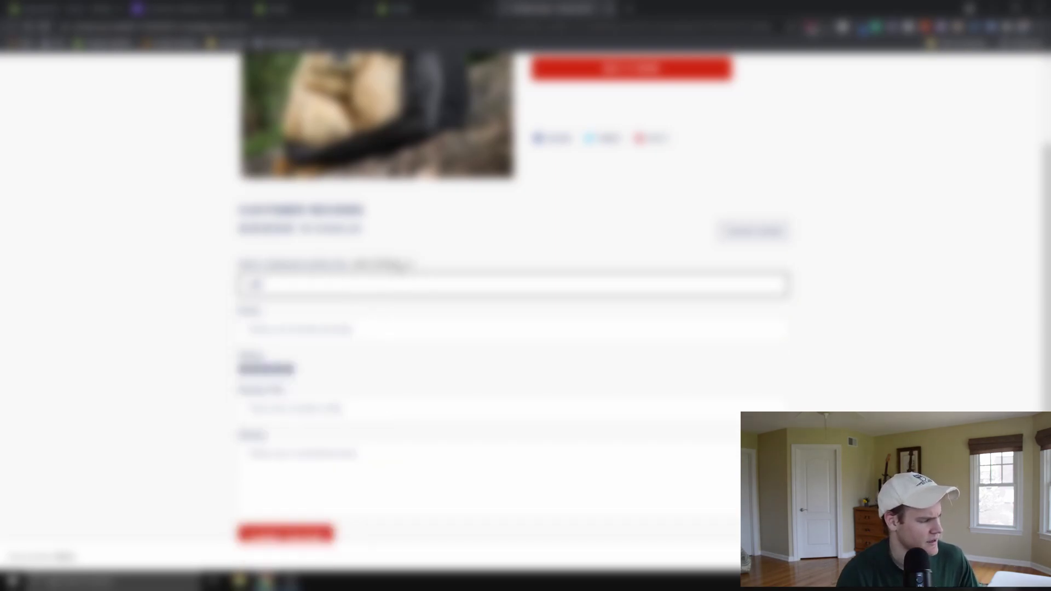
In the review form, enter the reviewer's e-mail address and give five stars.
left_click(345, 329)
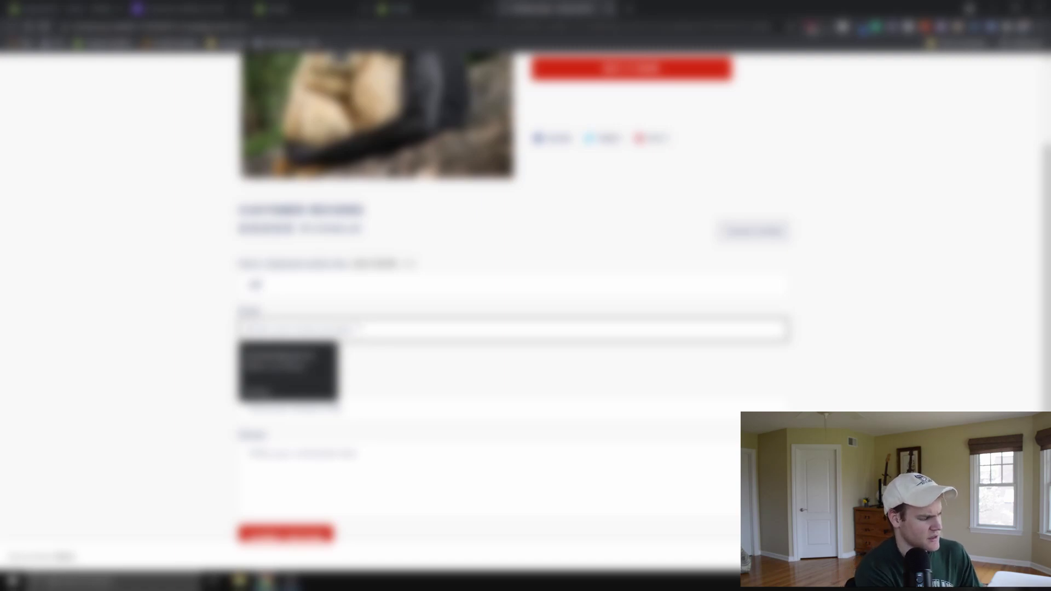
type("test@gmail.com")
key("Tab")
left_click(289, 369)
key("Tab")
Title the review 'Blah' and write 'This is a great product' as the body.
left_click(296, 410)
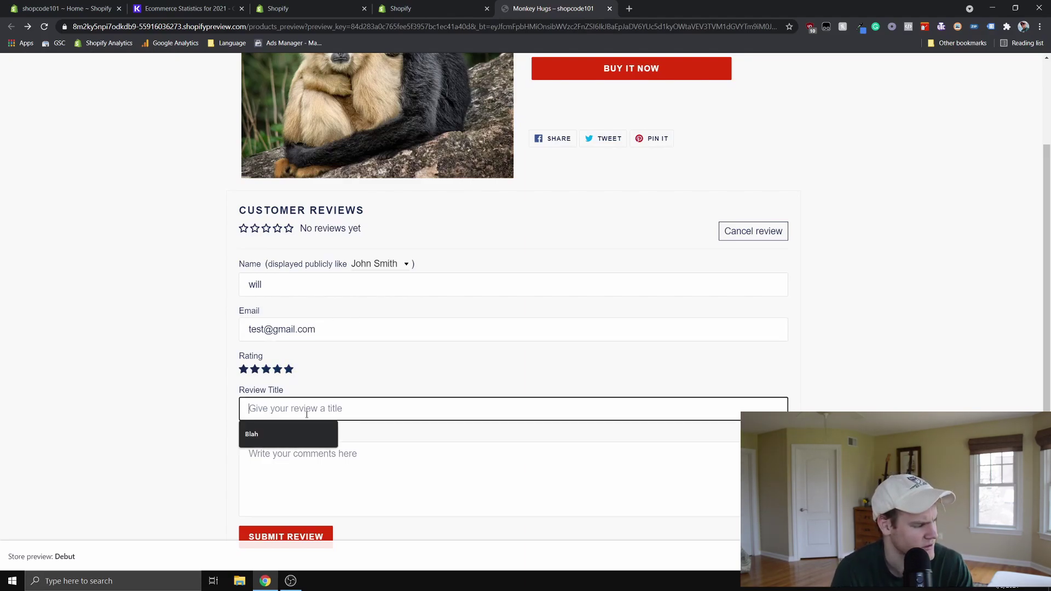
left_click(298, 433)
scroll(314, 428, "down", 1)
left_click(340, 404)
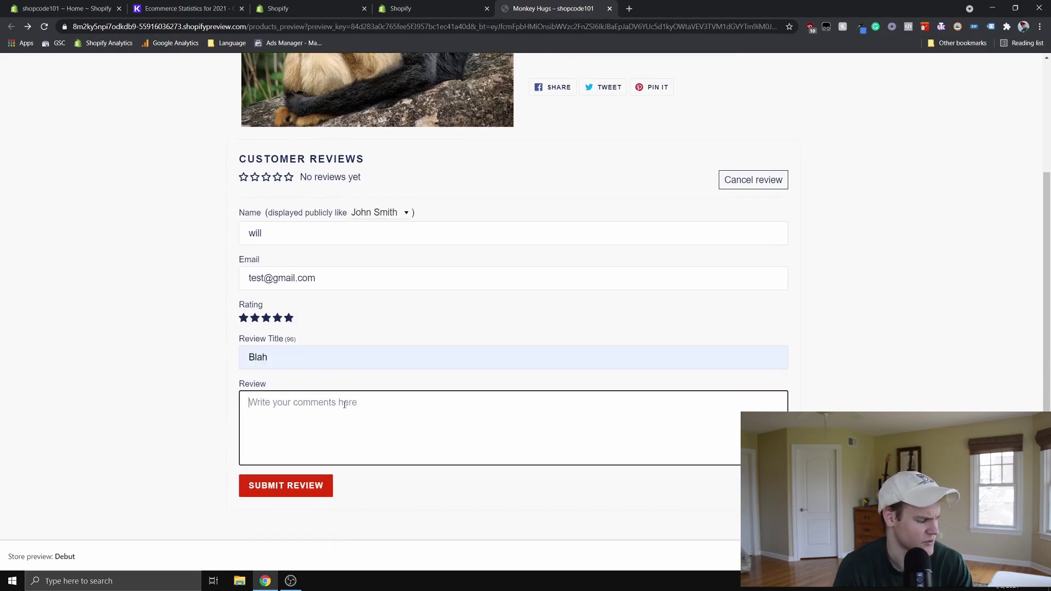
right_click(344, 405)
left_click(343, 405)
type("This is a")
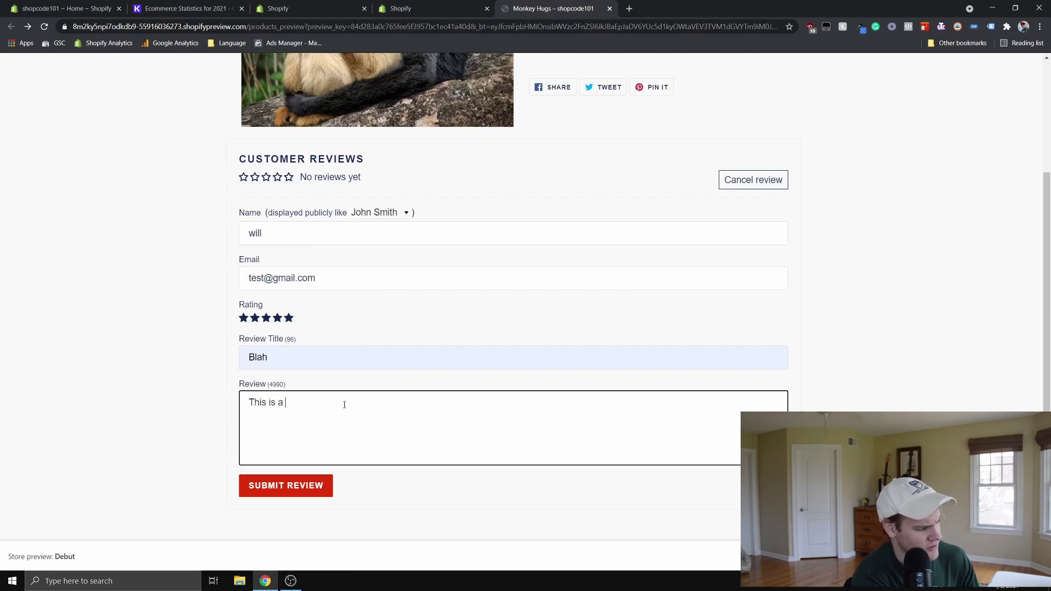
type(" great product!")
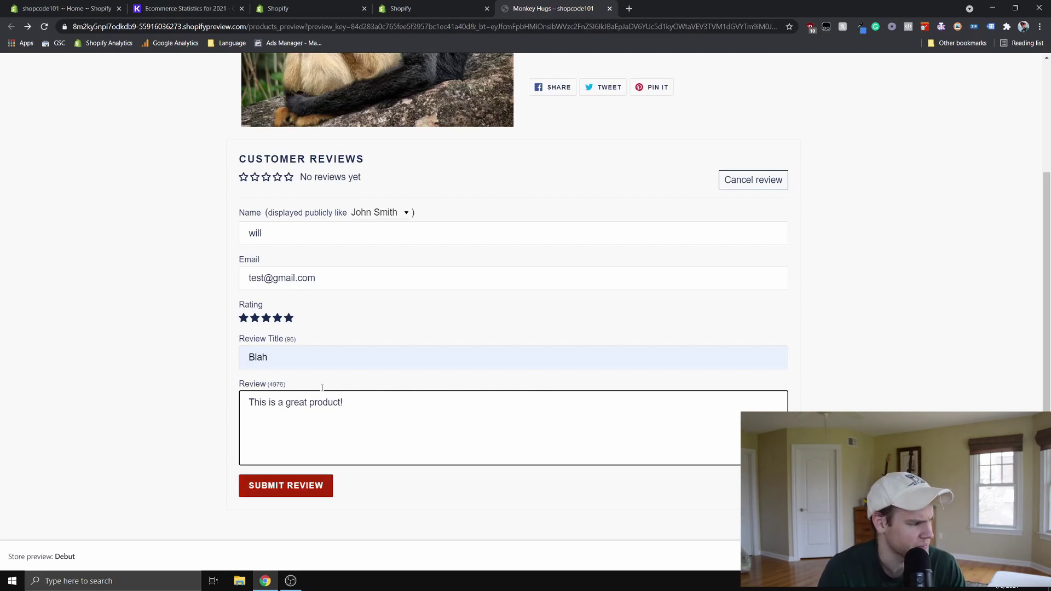
Try the Anonymous name display, switch back to full name, and submit the review.
left_click(395, 214)
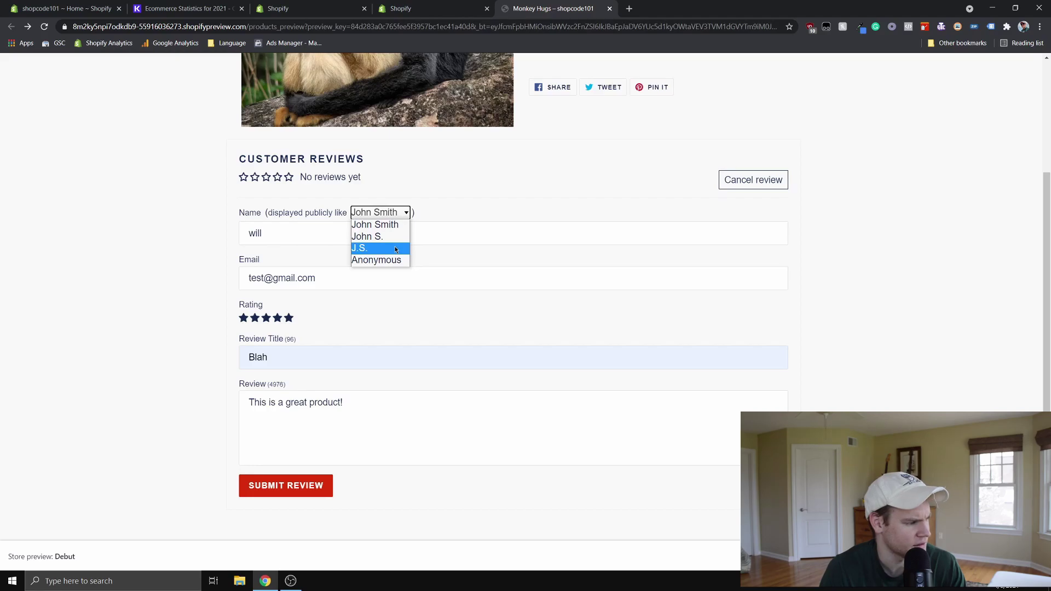
left_click(398, 212)
left_click(399, 212)
key("Down")
key("Down")
key("Down")
key("Return")
left_click(399, 214)
left_click(397, 221)
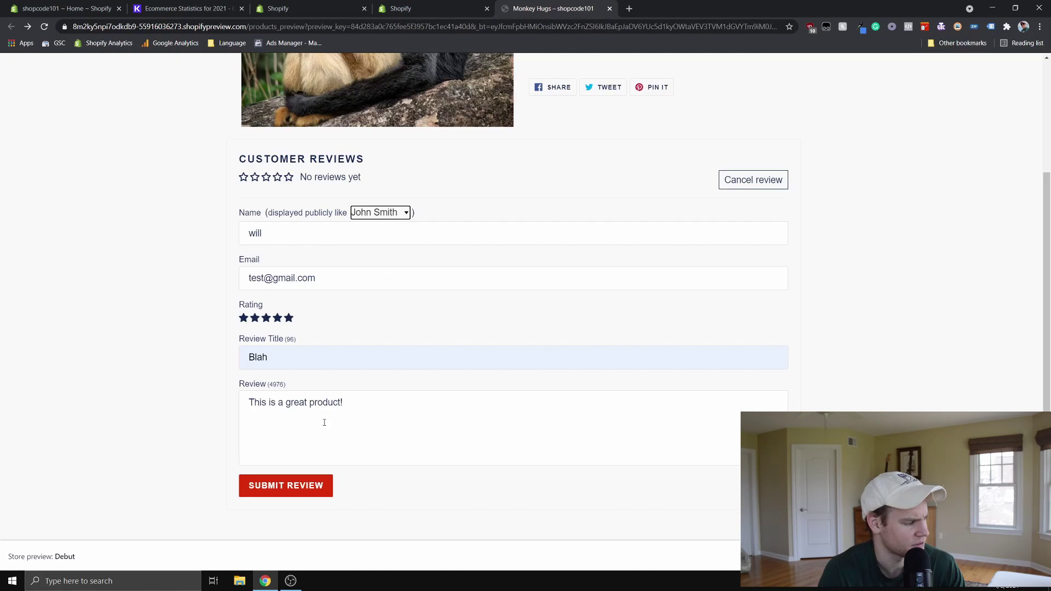
left_click(303, 487)
Reload the Monkey Hugs page to check the review, then return to the Judge.me reviews list.
left_click_drag(364, 278, 432, 278)
left_click(450, 279)
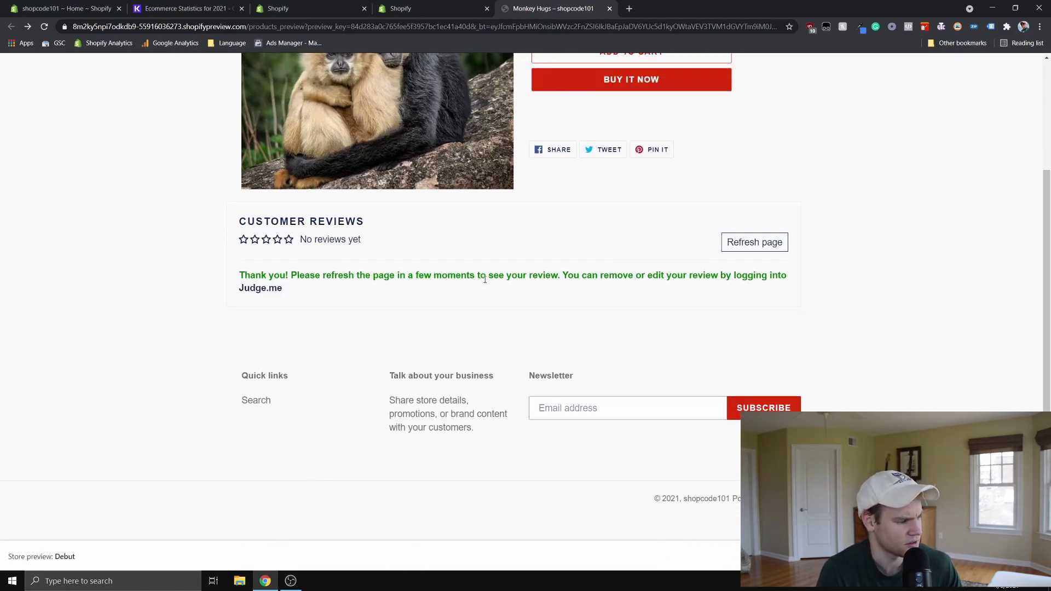
key("F5")
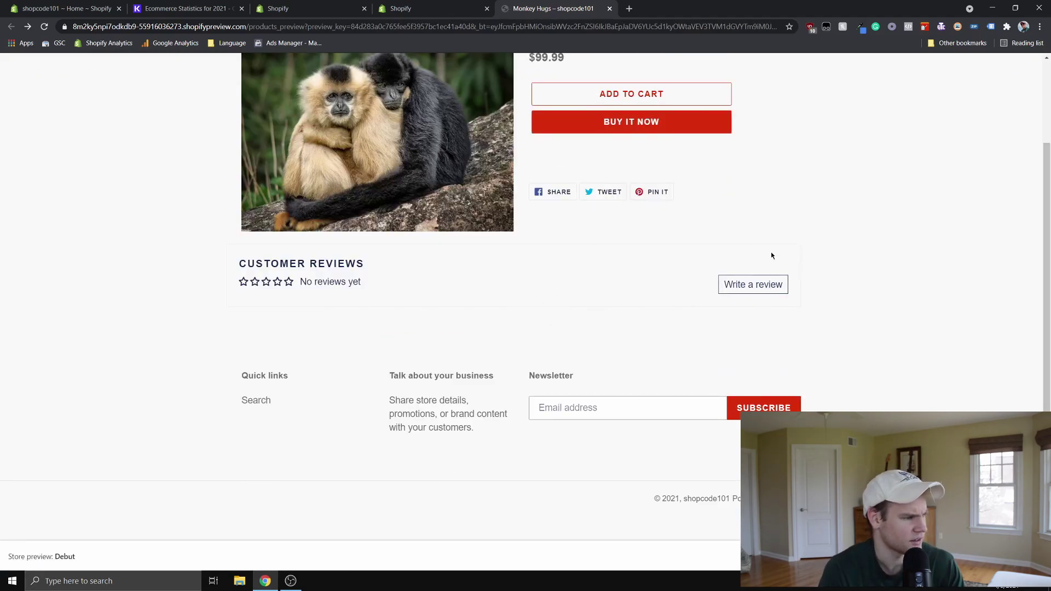
key("F5")
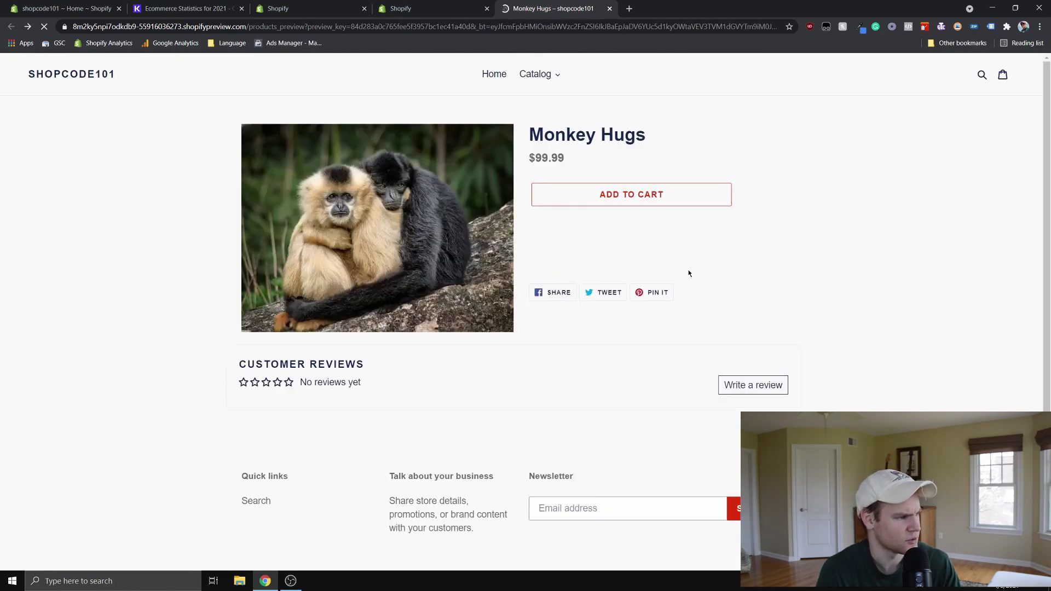
scroll(585, 288, "up", 2)
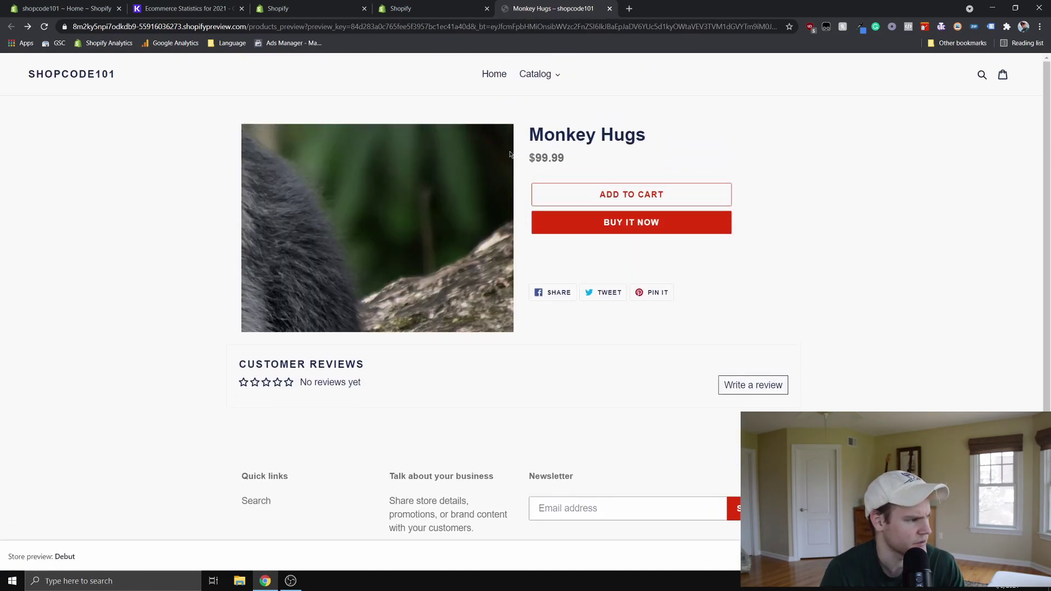
key("ctrl+shift+Tab")
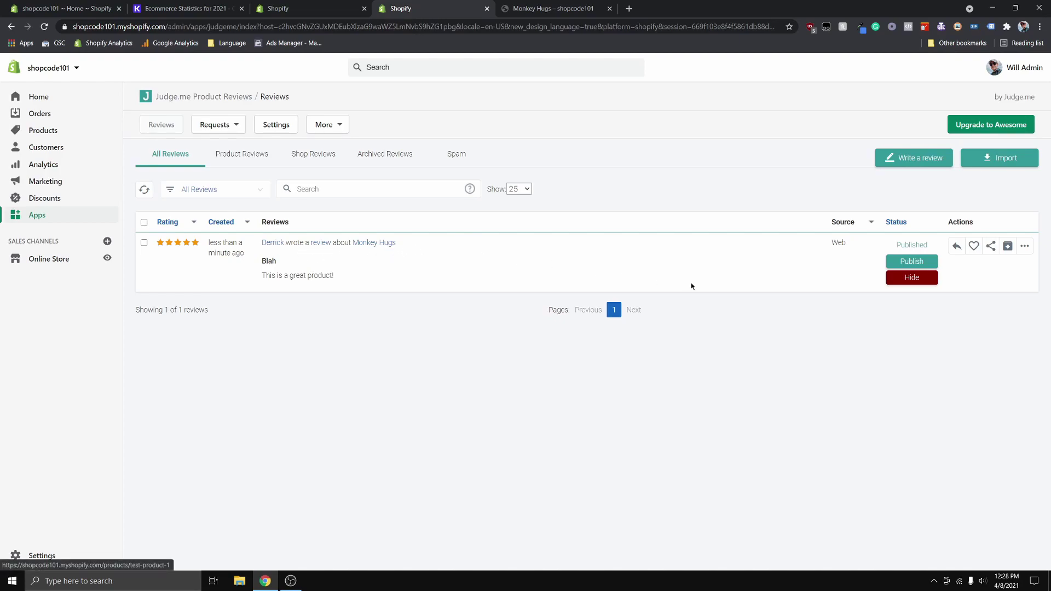
Check the Monkey Hugs review's Published status and tick then untick its checkbox.
mouse_move(915, 252)
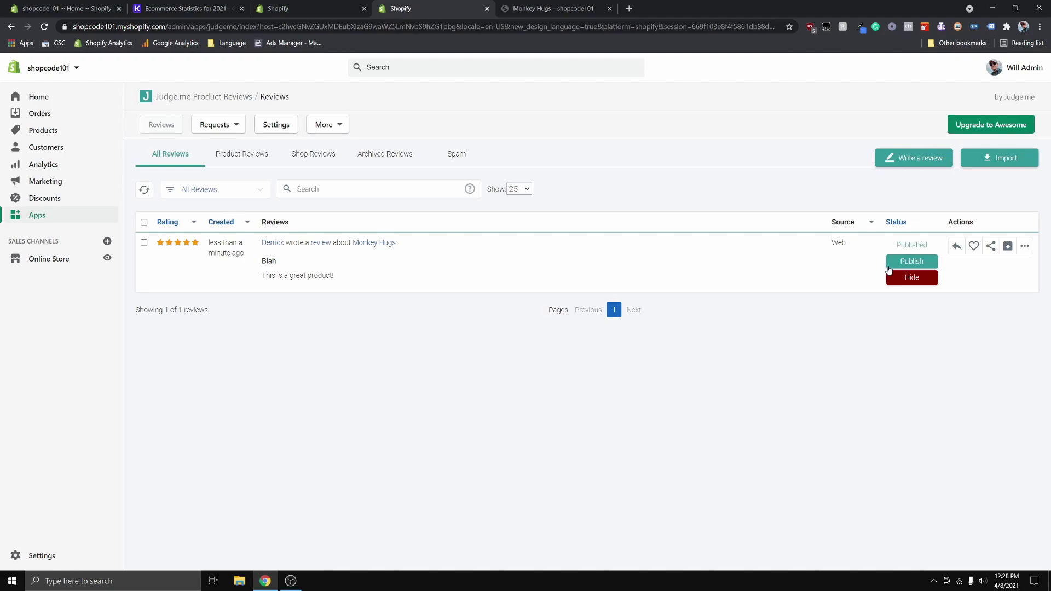
left_click(840, 270)
left_click(818, 281)
Go to the Requests Dashboard's Email Templates and scroll to the four default templates.
left_click(236, 130)
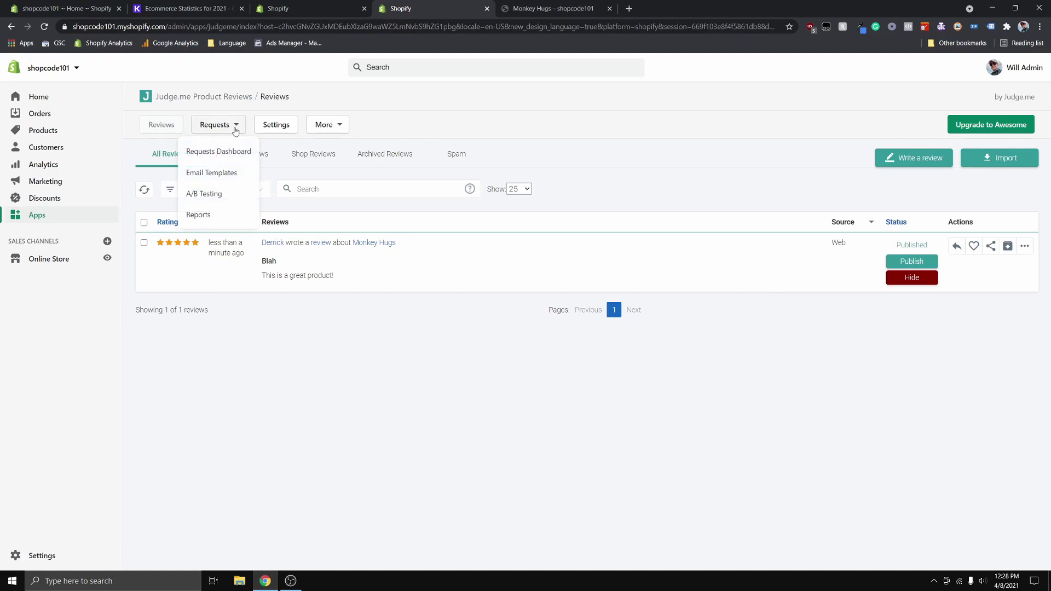
left_click(233, 152)
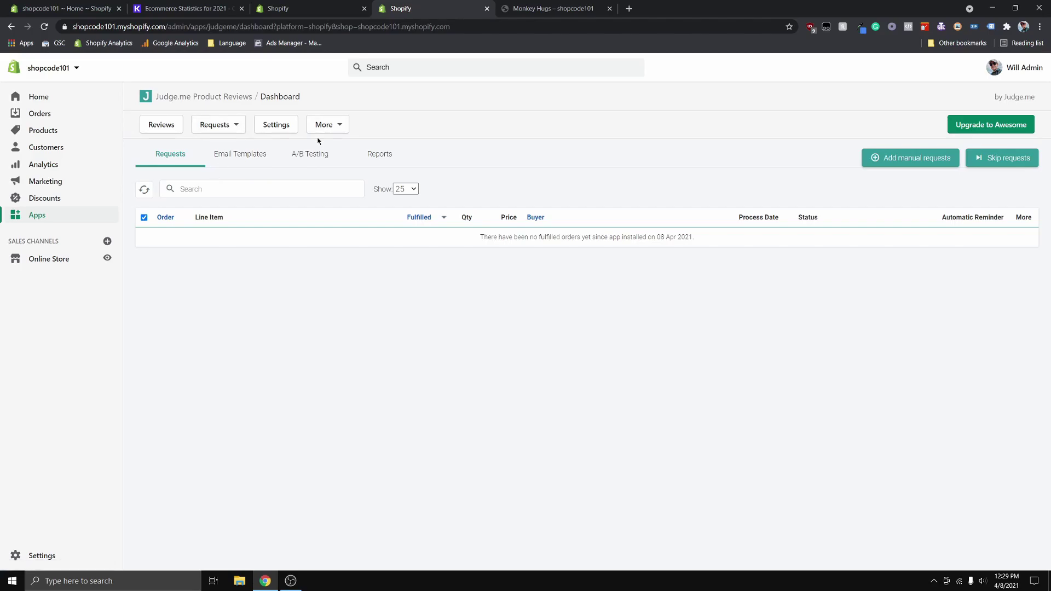
left_click(239, 161)
scroll(293, 328, "down", 1)
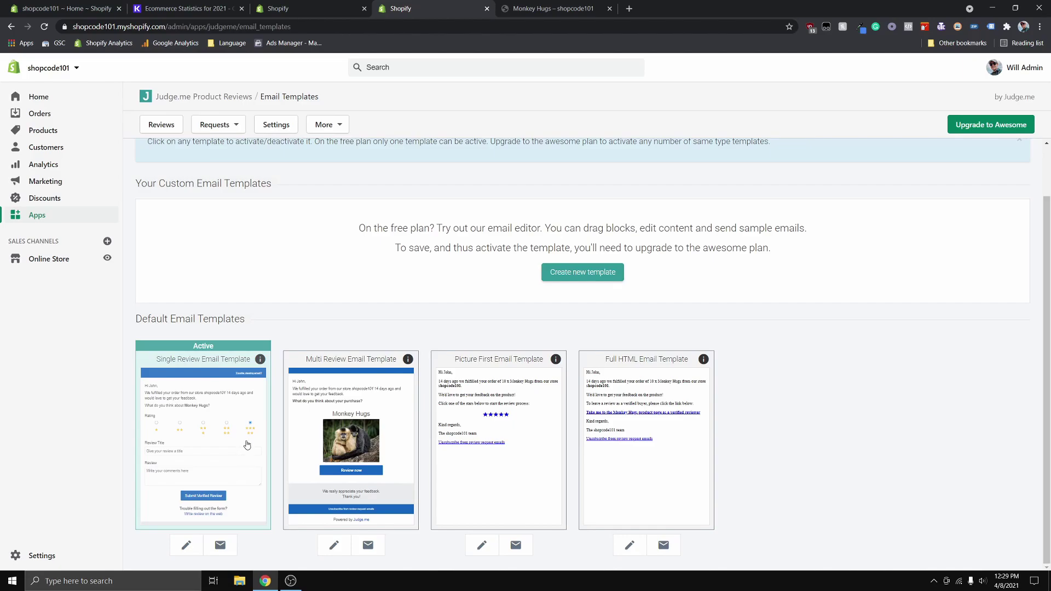
left_click(280, 125)
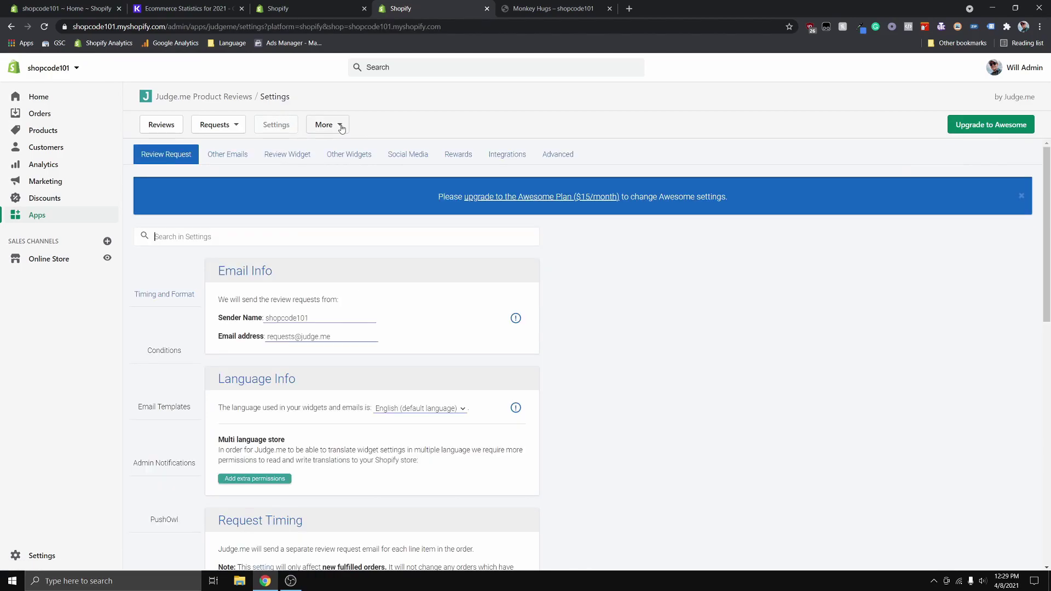
scroll(537, 257, "down", 2)
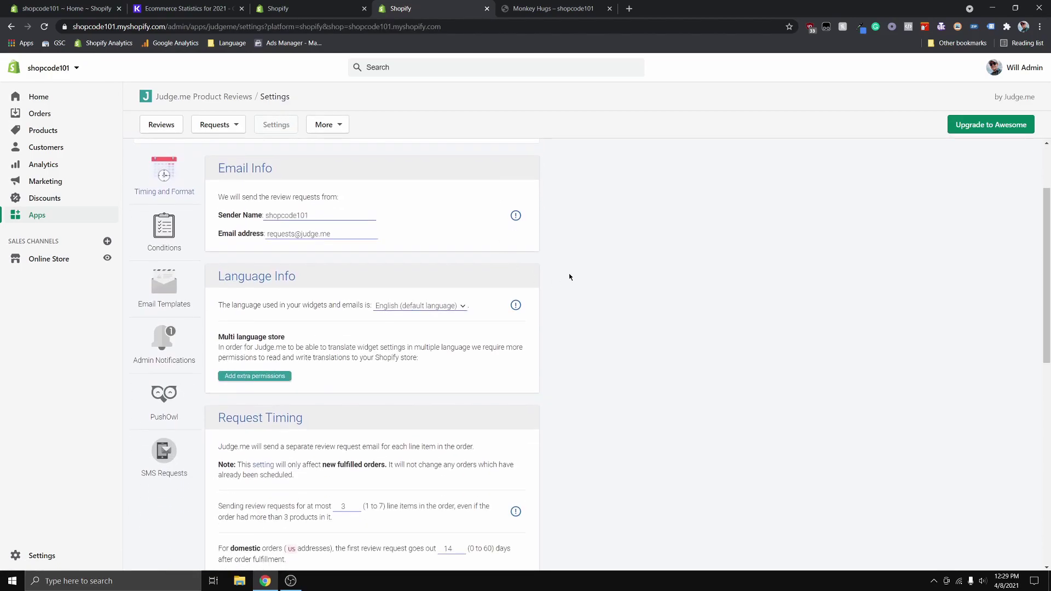
scroll(572, 274, "down", 7)
scroll(573, 272, "up", 2)
scroll(589, 327, "up", 8)
scroll(589, 323, "down", 8)
scroll(589, 322, "up", 8)
scroll(414, 322, "down", 1)
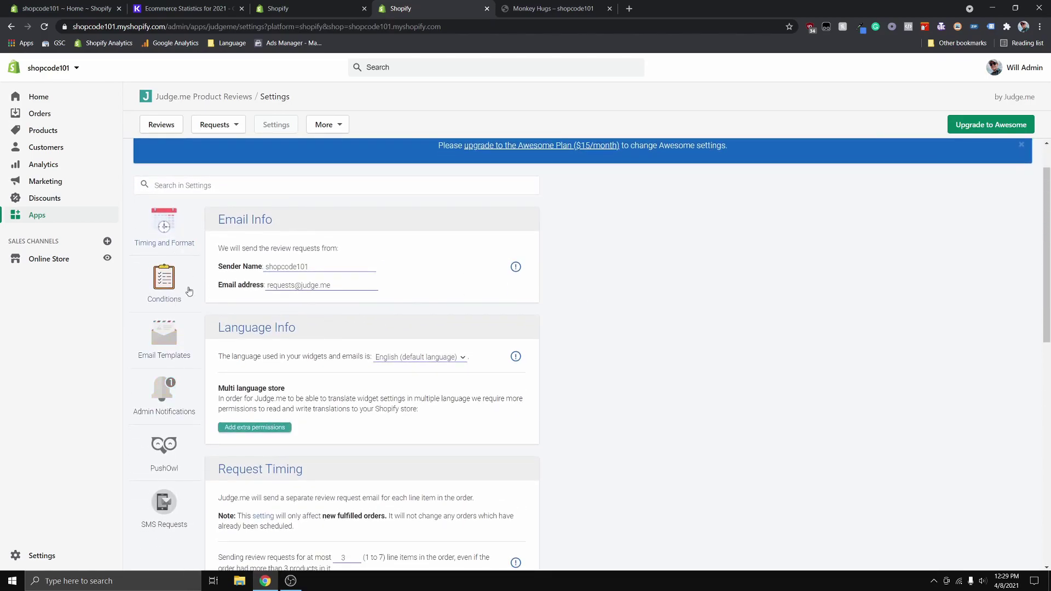
scroll(634, 408, "down", 12)
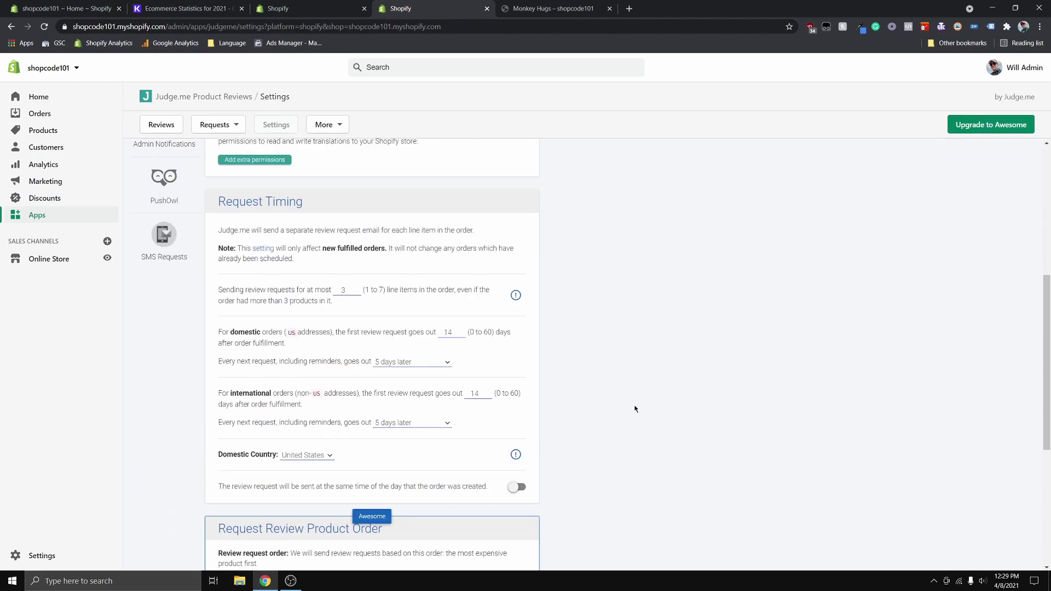
scroll(643, 485, "up", 15)
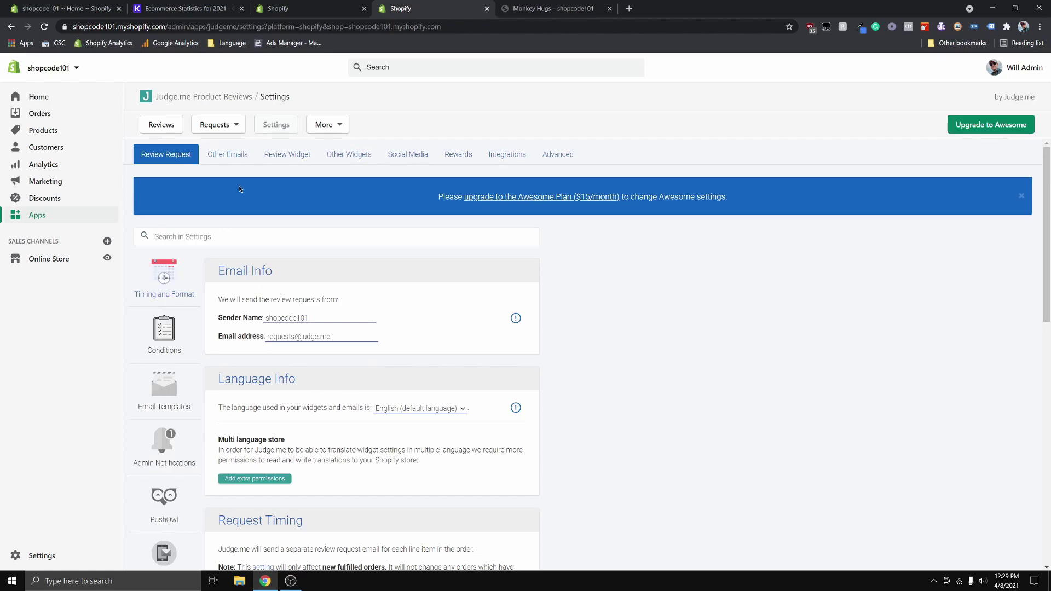
left_click(228, 155)
scroll(179, 328, "down", 1)
scroll(150, 263, "up", 1)
left_click(282, 154)
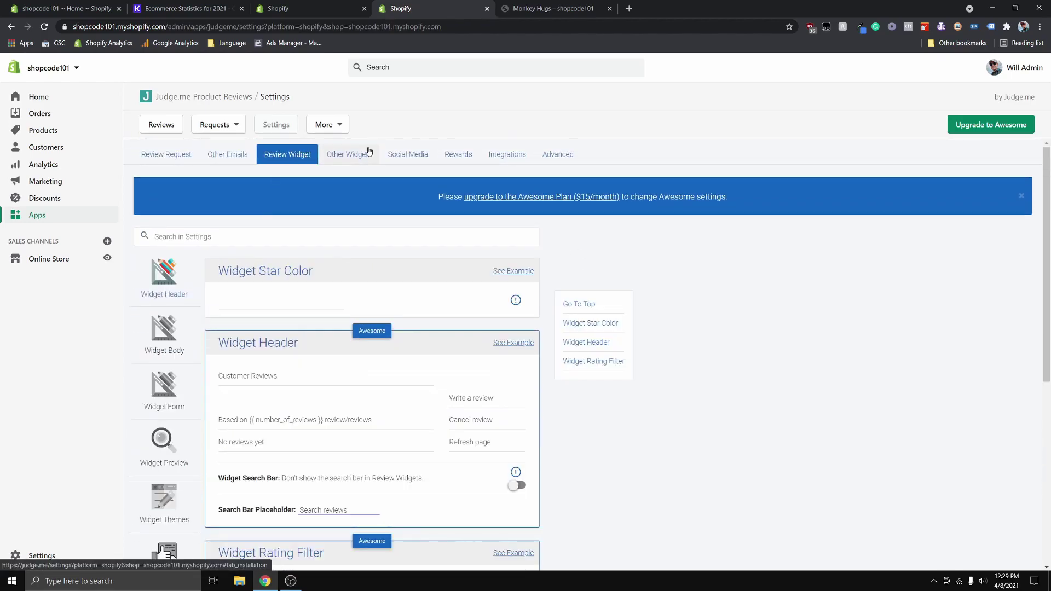
left_click(369, 152)
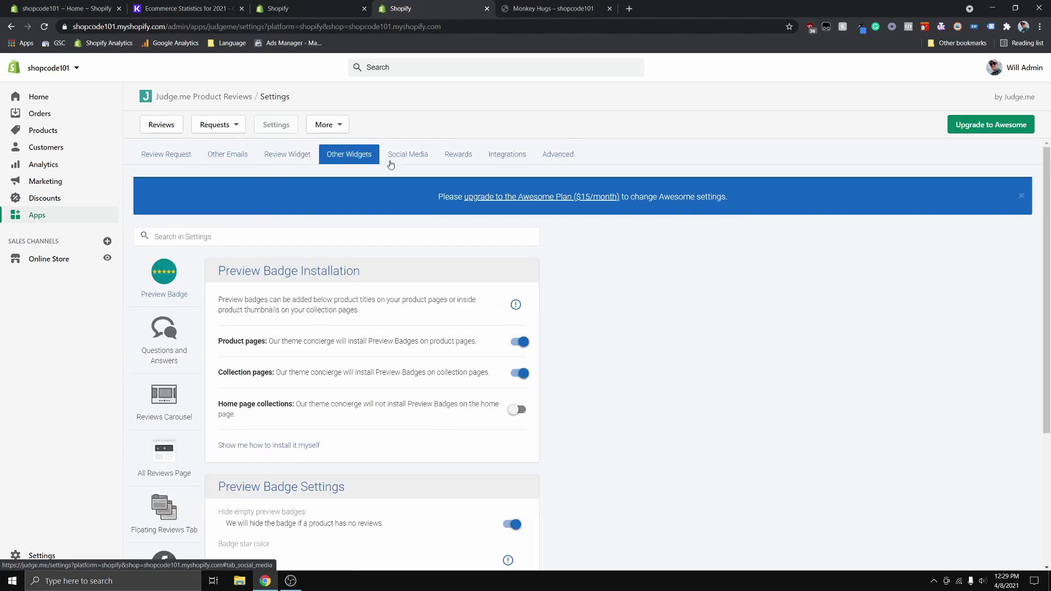
left_click(427, 159)
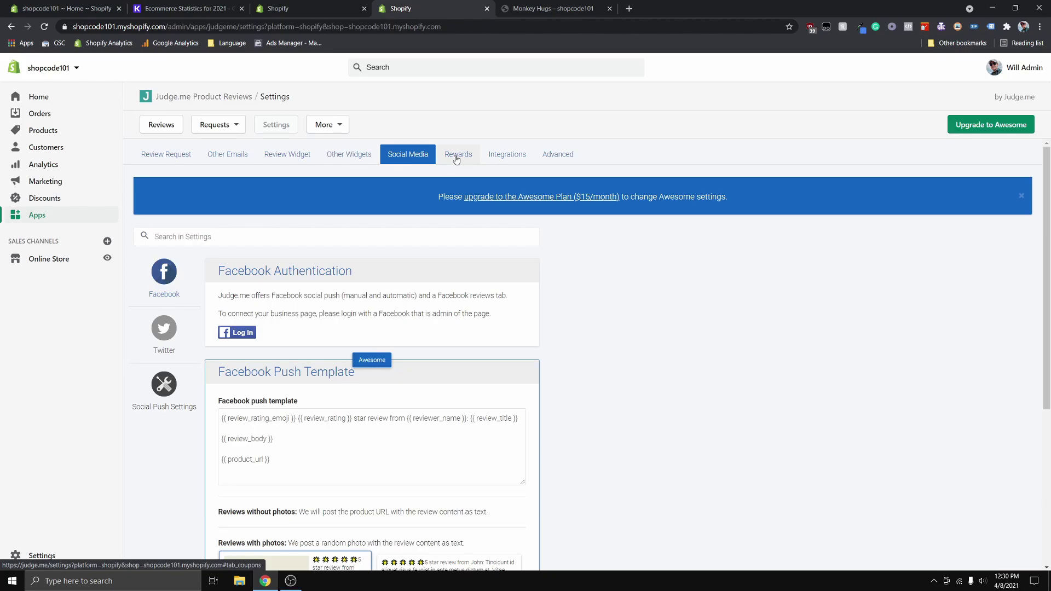
left_click(357, 158)
left_click(305, 160)
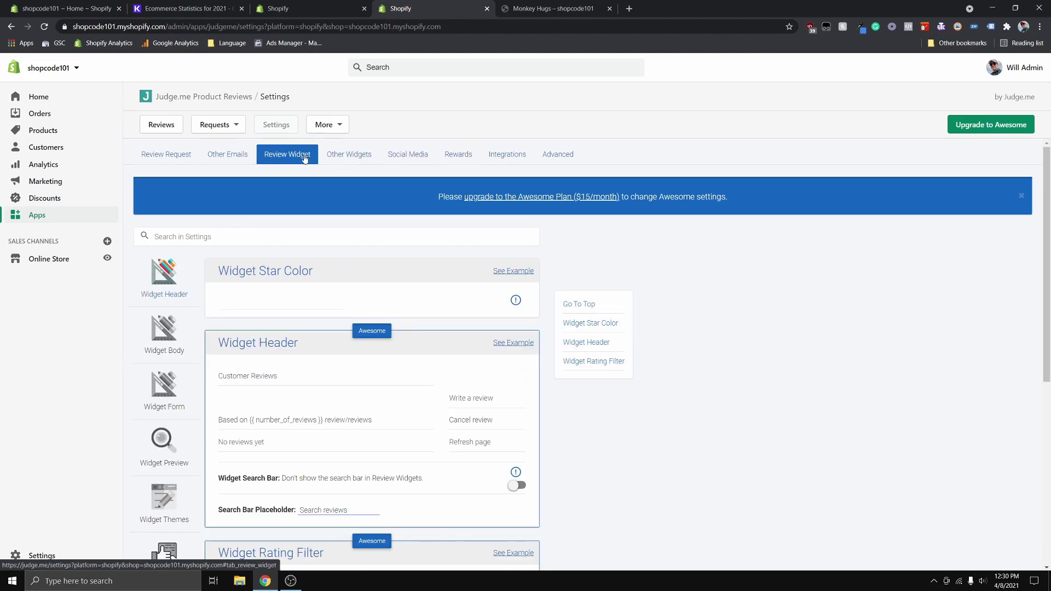
left_click(228, 158)
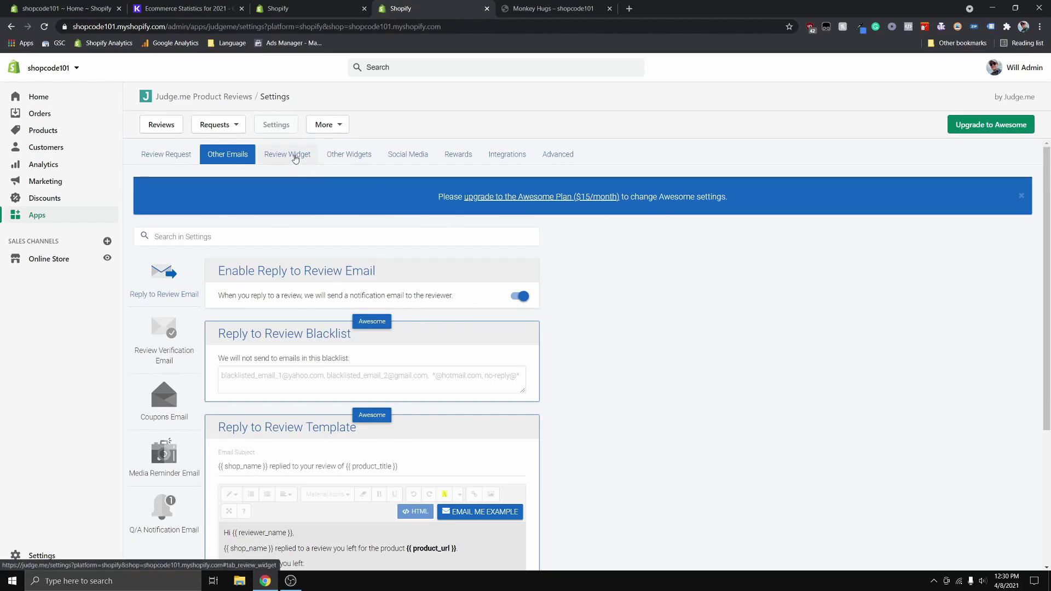
left_click(295, 156)
left_click(356, 156)
left_click(407, 155)
left_click(459, 155)
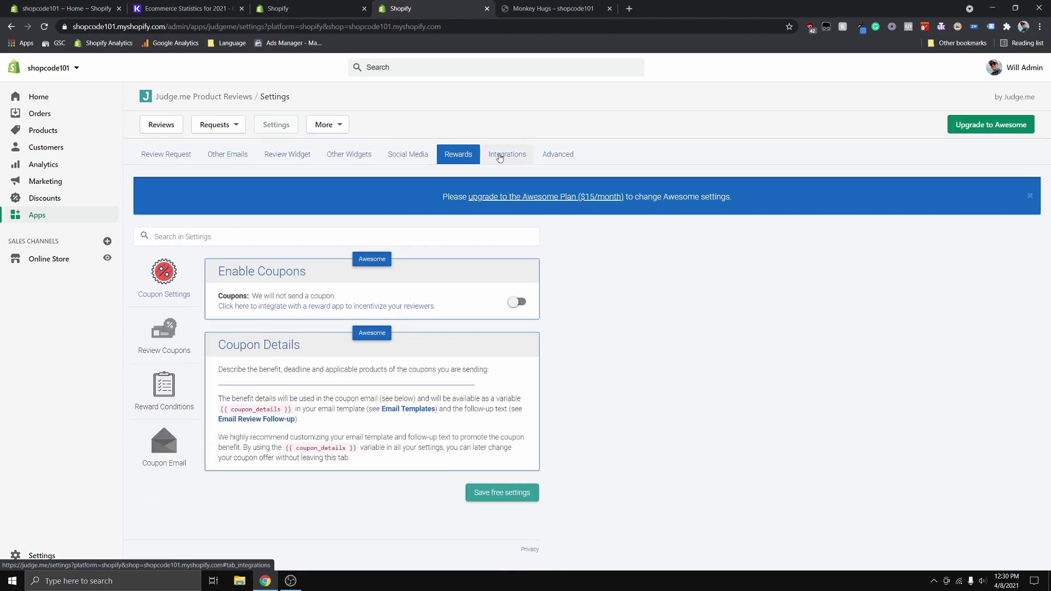
left_click(509, 156)
left_click(551, 158)
left_click(173, 154)
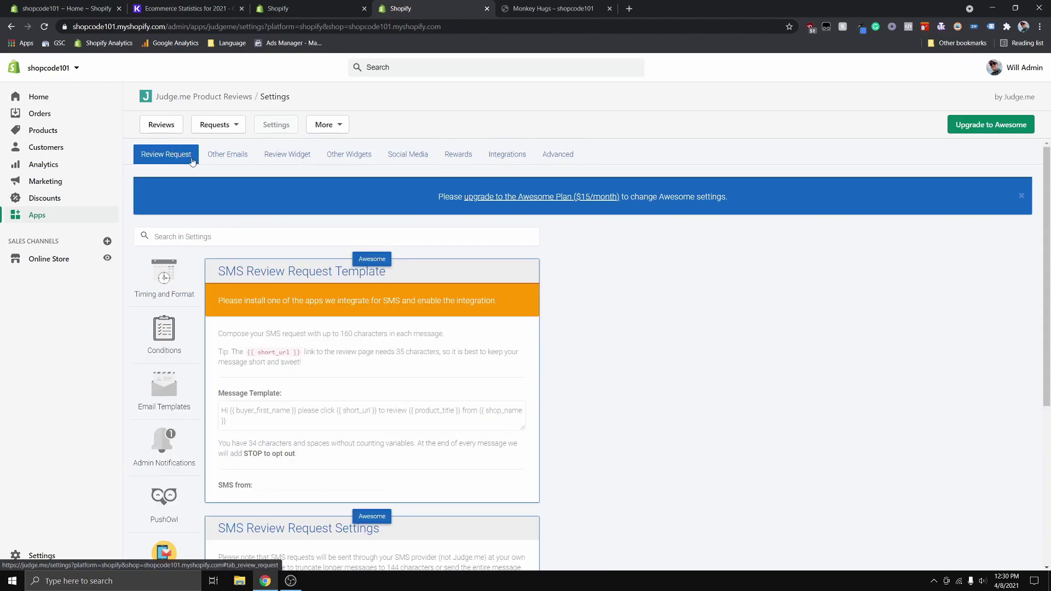
Look through the Reviews Carousel settings under Judge.me's Other Widgets.
left_click(375, 156)
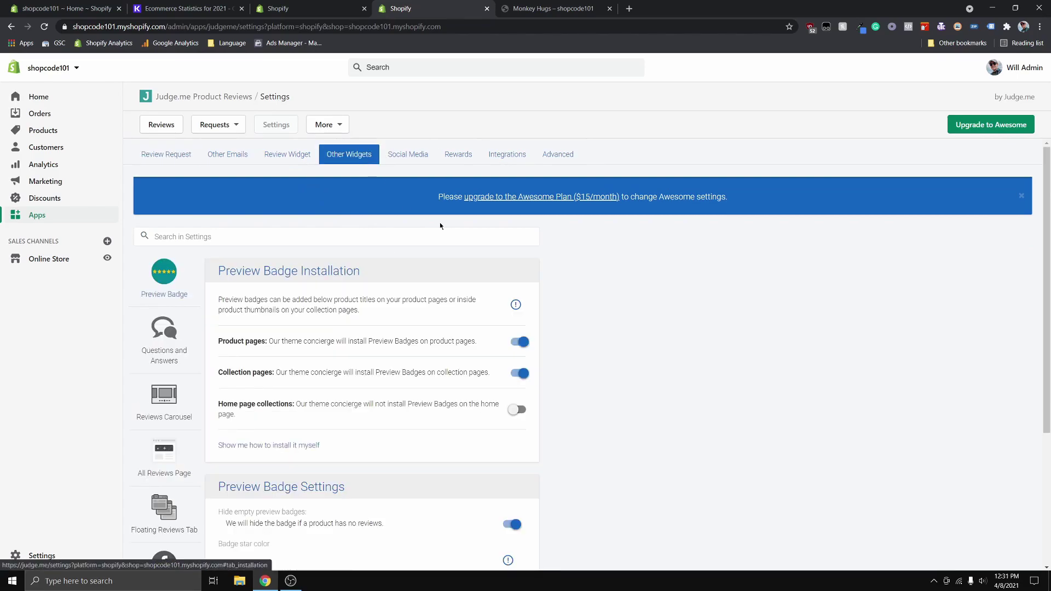
scroll(608, 284, "down", 3)
scroll(607, 284, "up", 1)
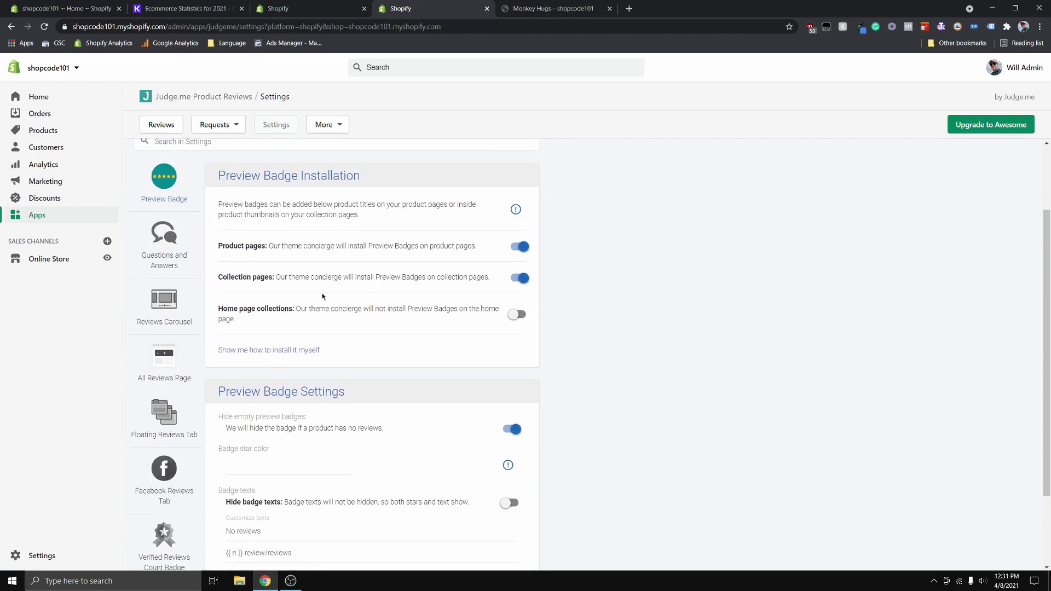
left_click(199, 312)
scroll(366, 422, "down", 5)
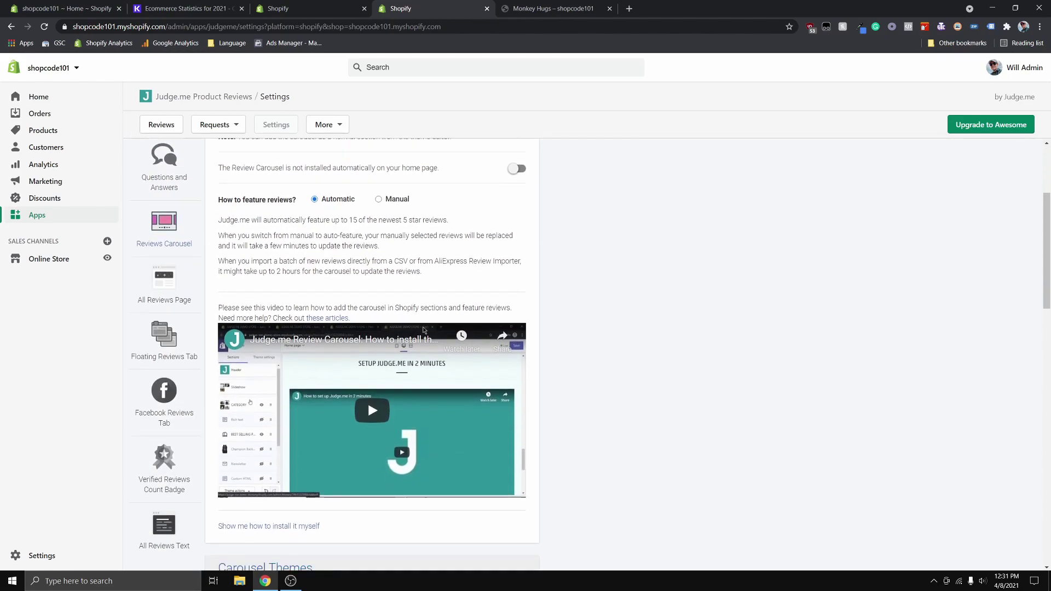
scroll(429, 331, "down", 2)
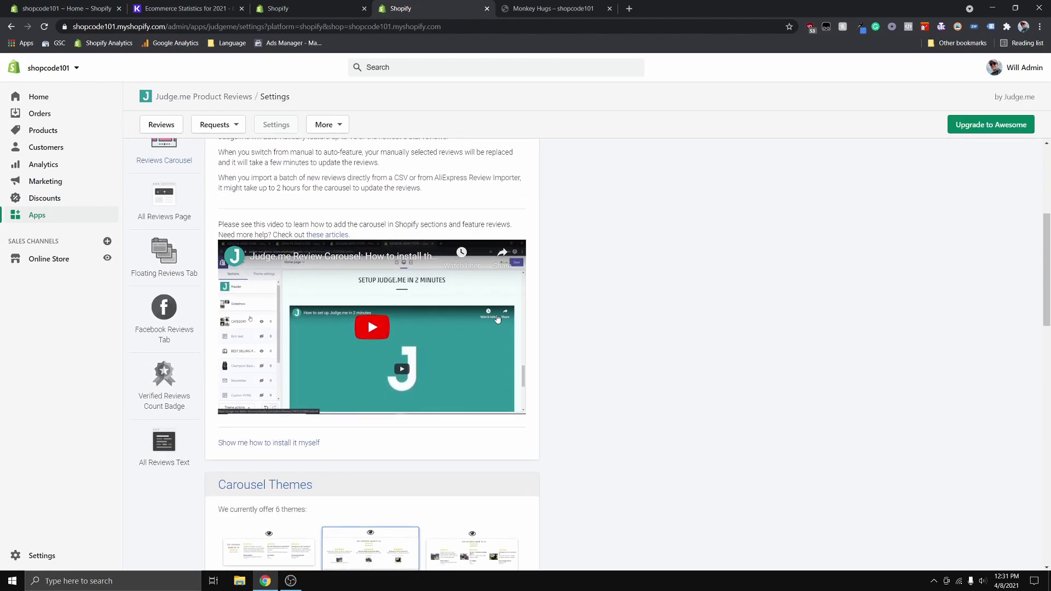
scroll(498, 320, "down", 3)
scroll(501, 319, "up", 3)
scroll(496, 321, "up", 3)
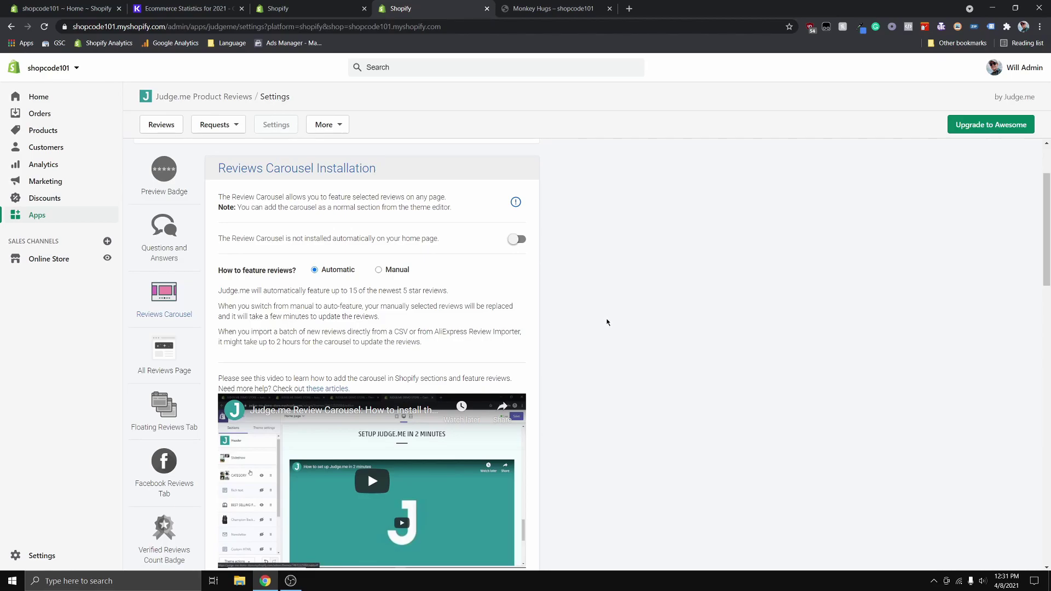
scroll(644, 387, "down", 10)
scroll(652, 382, "up", 3)
scroll(650, 386, "down", 5)
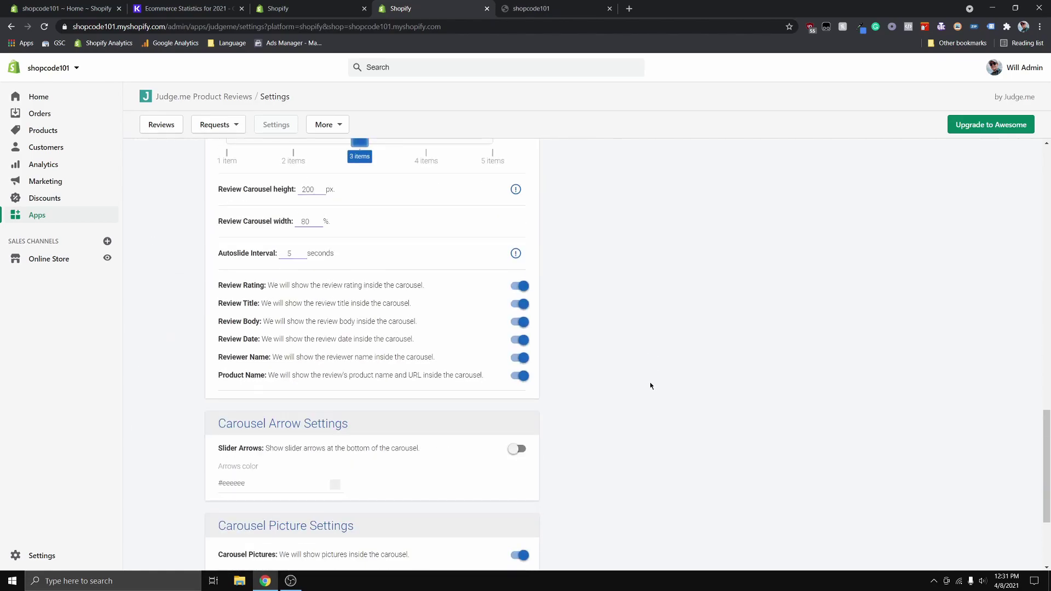
scroll(665, 383, "down", 3)
scroll(657, 383, "up", 5)
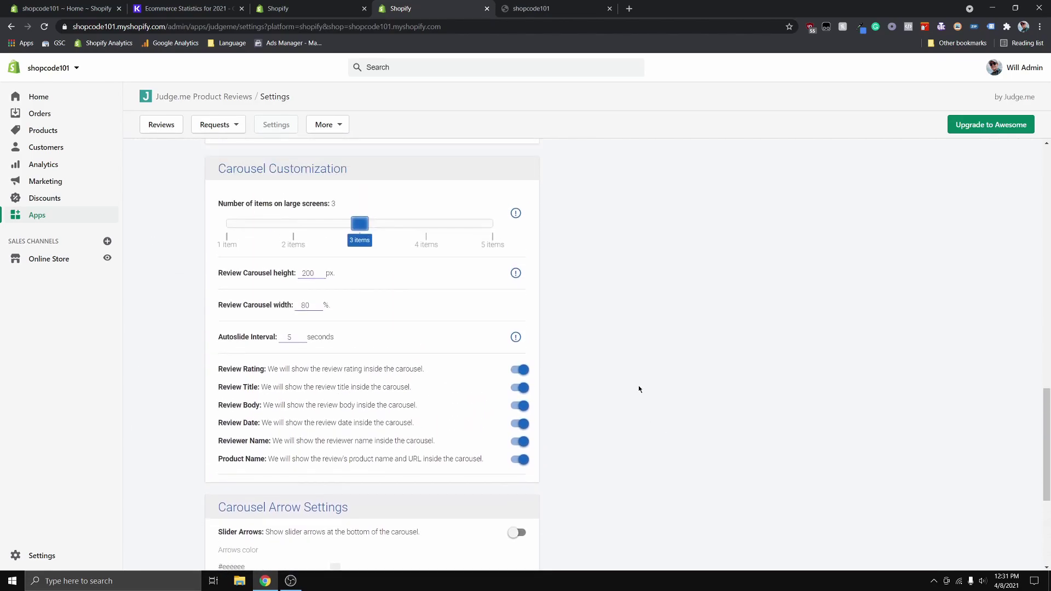
scroll(635, 387, "up", 4)
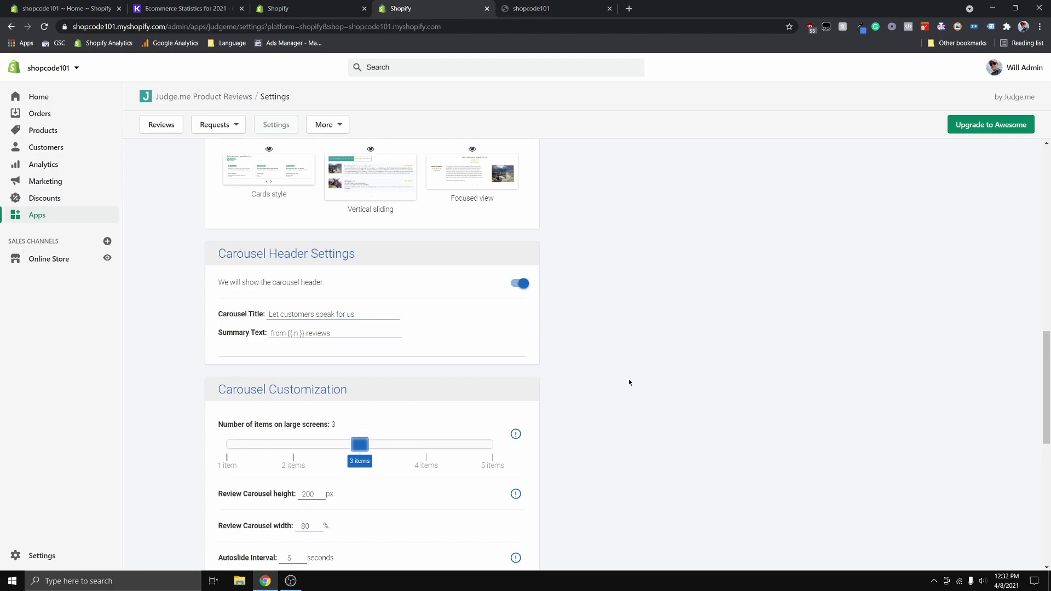
Open the current theme's editor from Online Store > Themes with Customize.
scroll(617, 376, "up", 4)
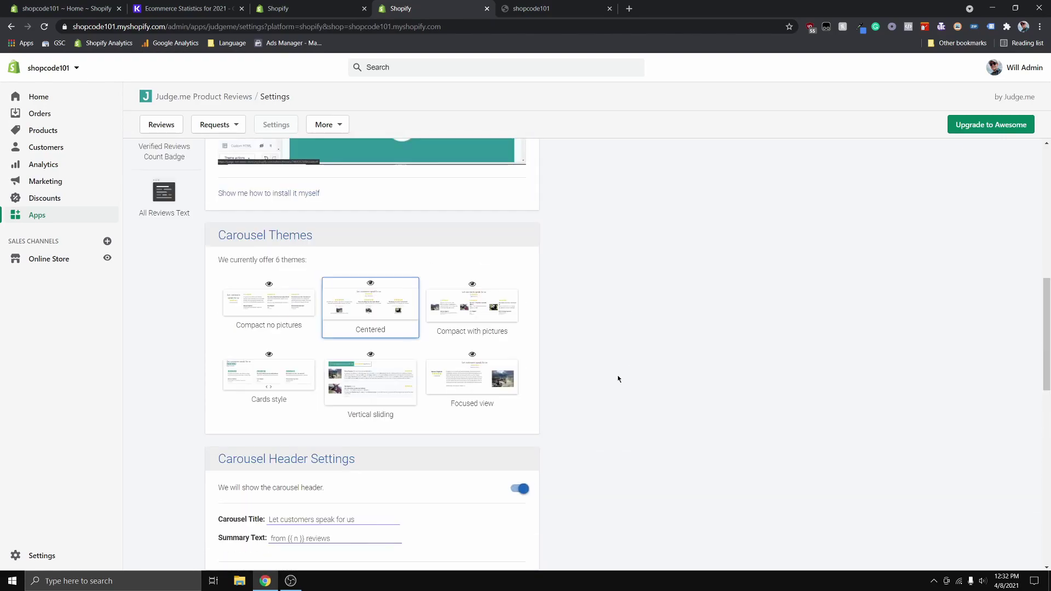
scroll(616, 375, "up", 4)
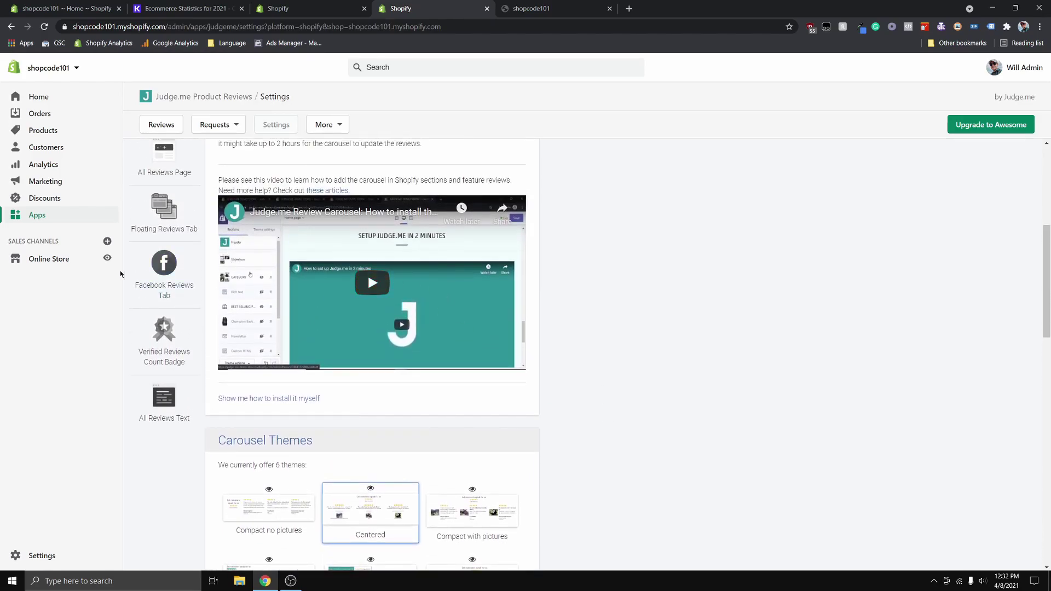
left_click(53, 260)
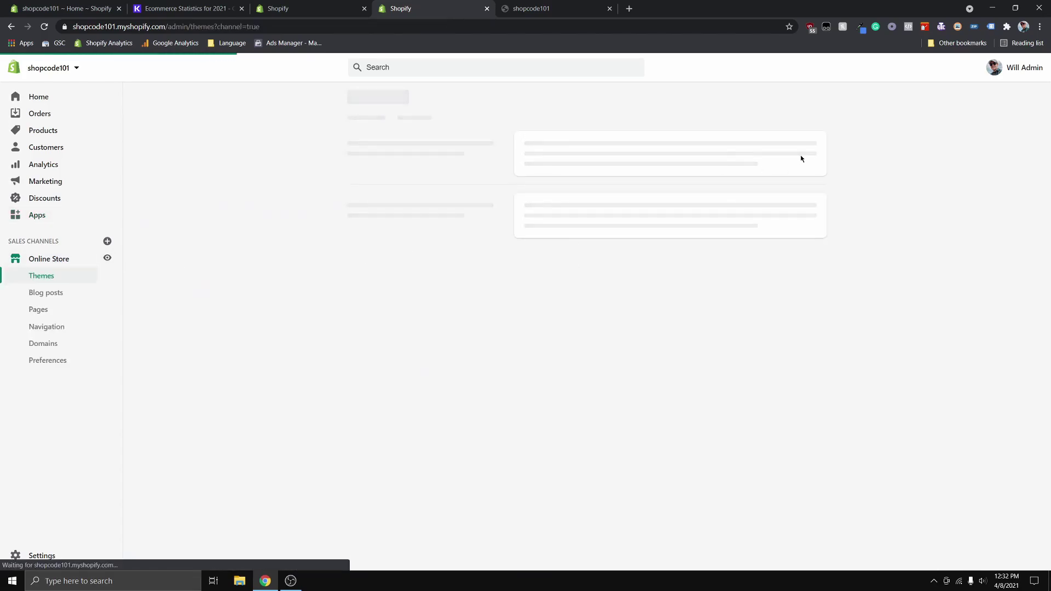
left_click(787, 217)
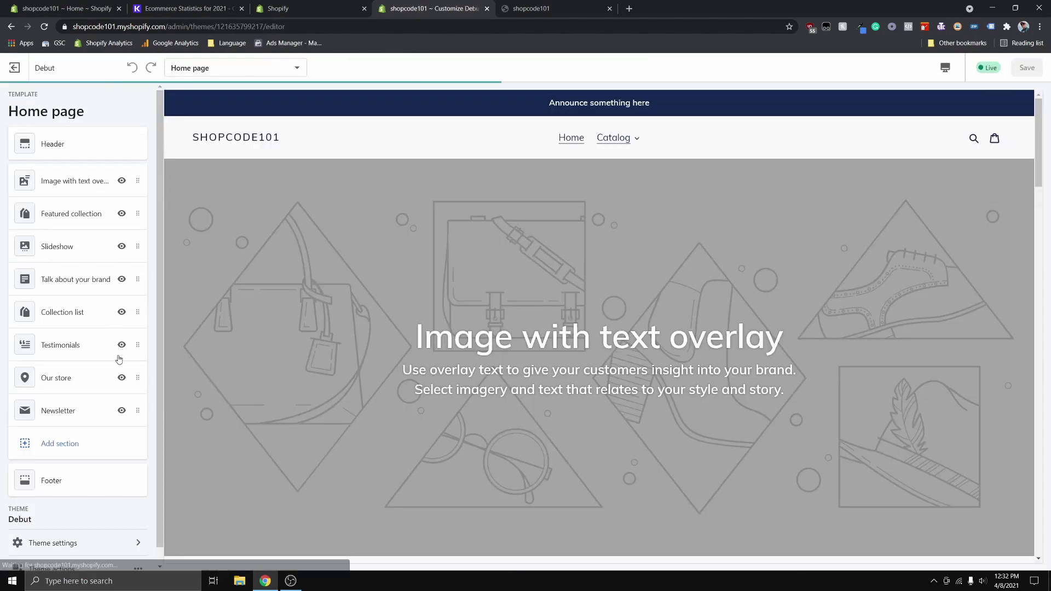
Add Judge.me's Featured Review Carousel section to the home page and save the theme.
left_click(99, 445)
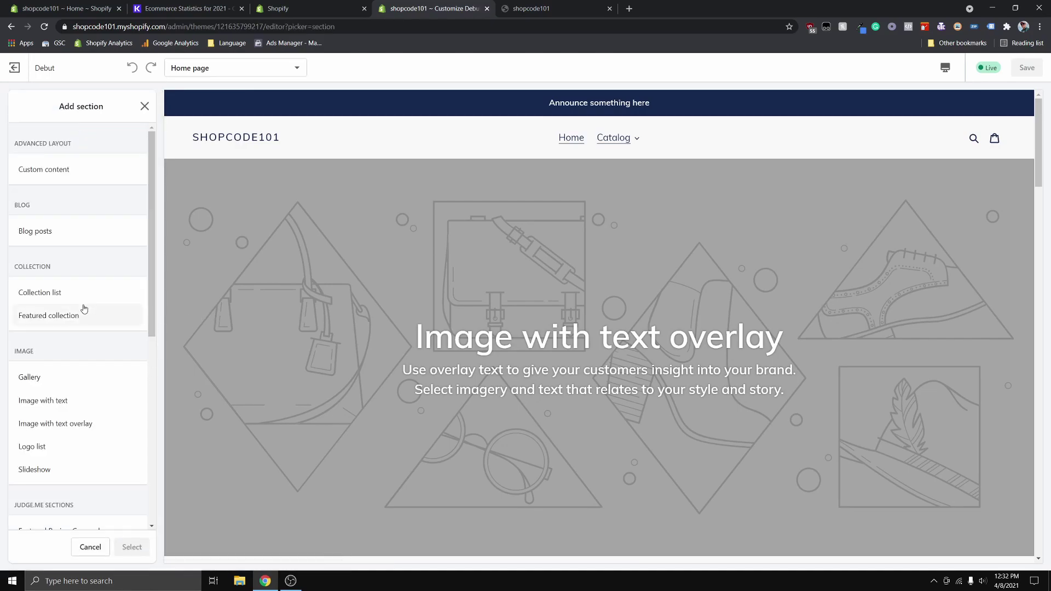
scroll(85, 268, "down", 7)
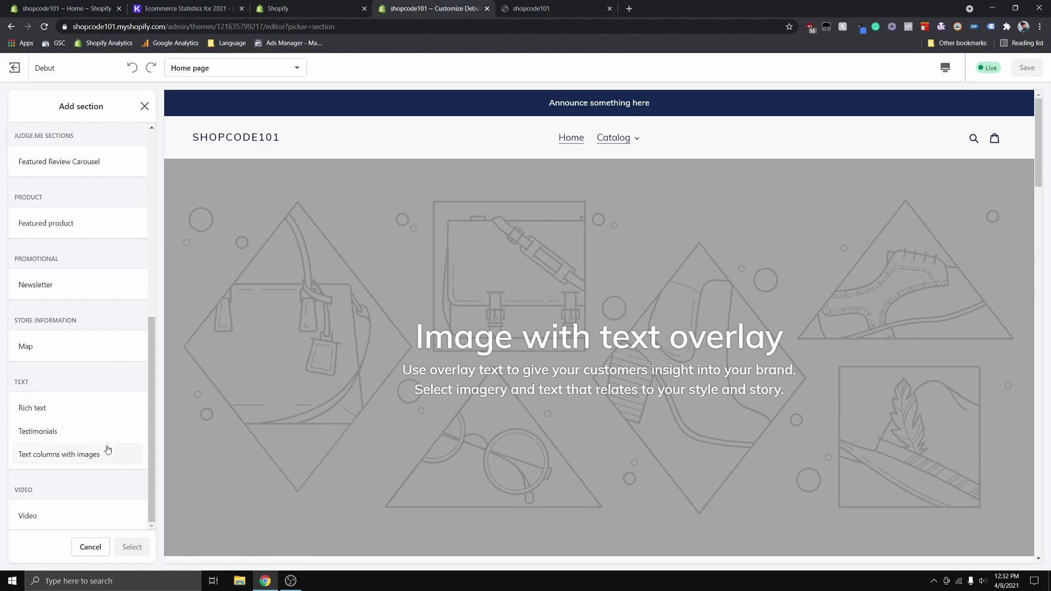
scroll(111, 440, "up", 3)
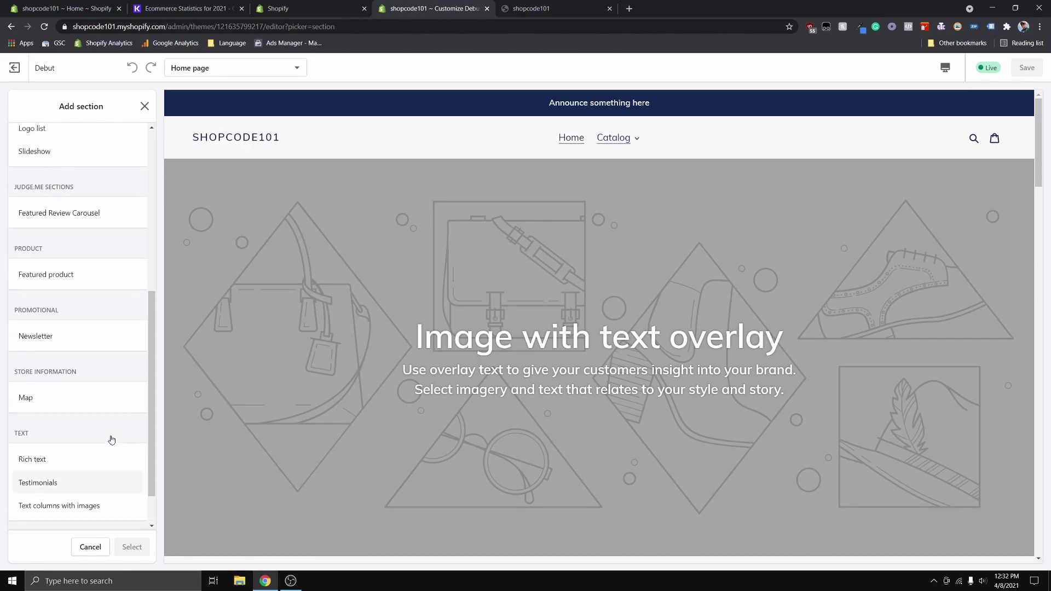
scroll(107, 407, "up", 2)
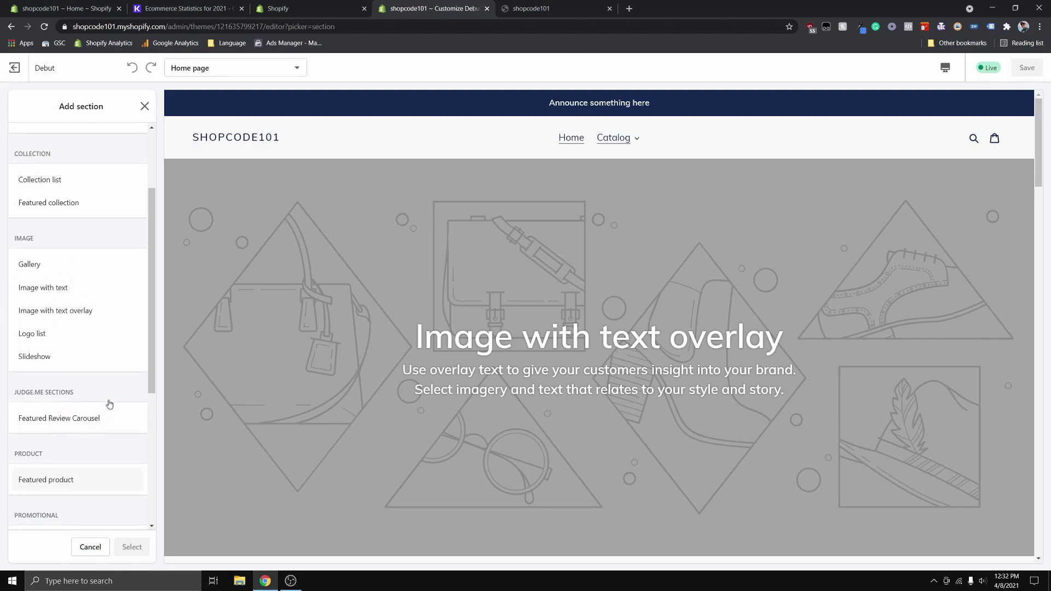
scroll(92, 415, "down", 2)
scroll(91, 414, "up", 1)
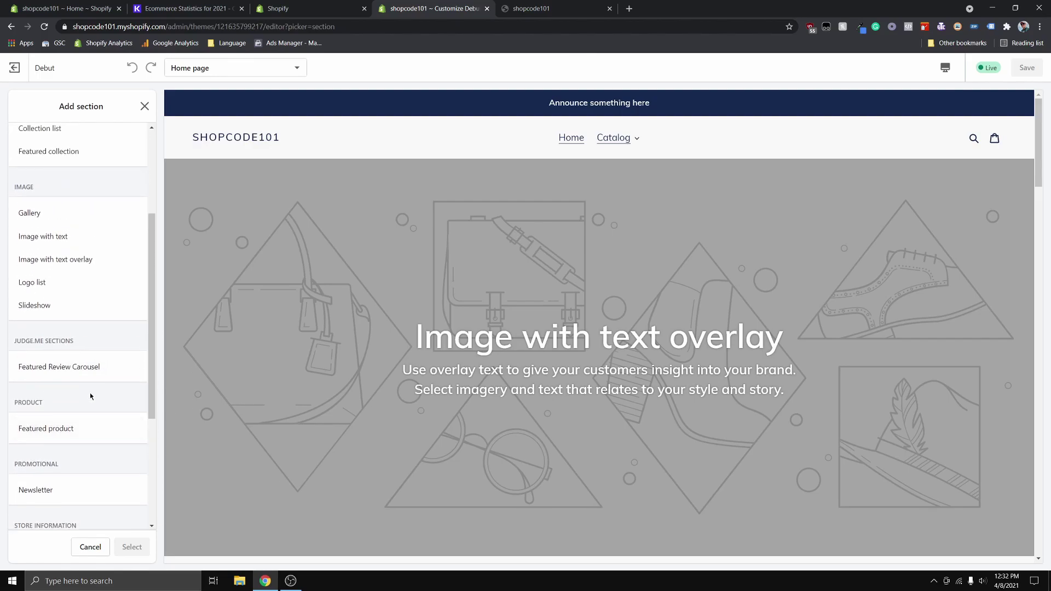
left_click(102, 368)
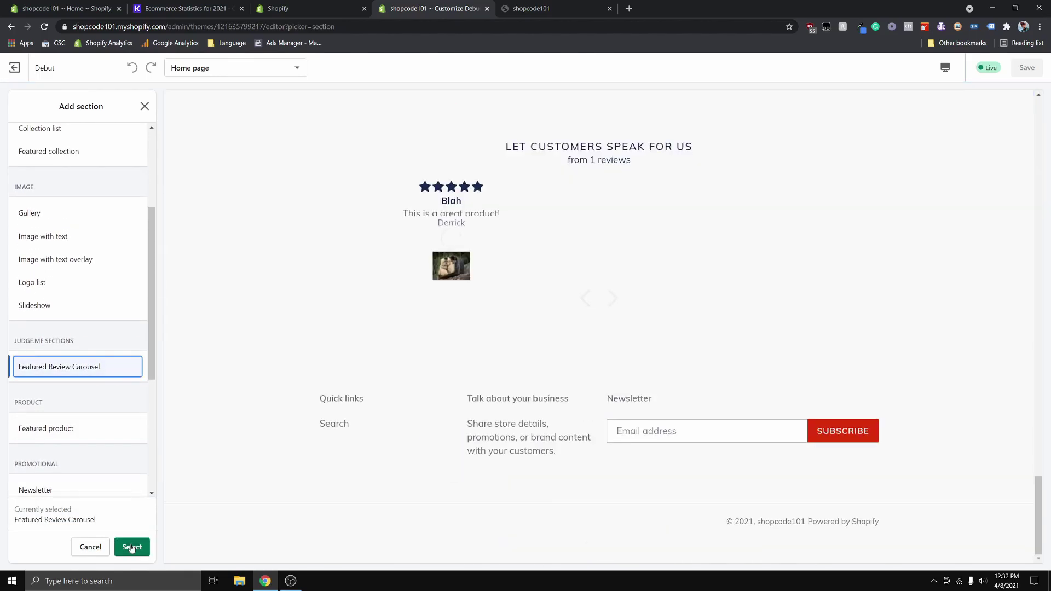
left_click(132, 546)
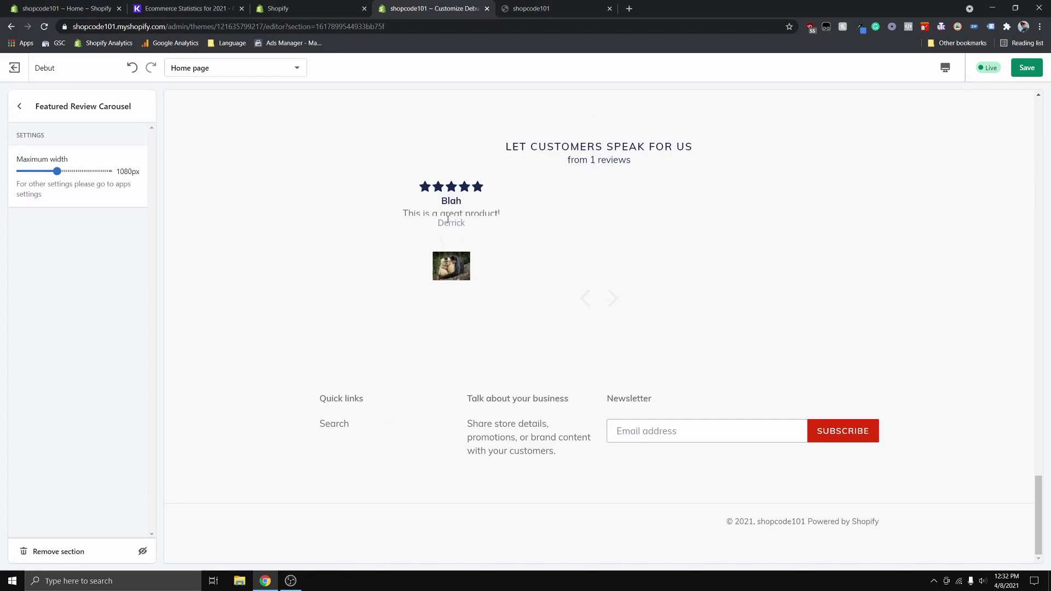
left_click(1028, 69)
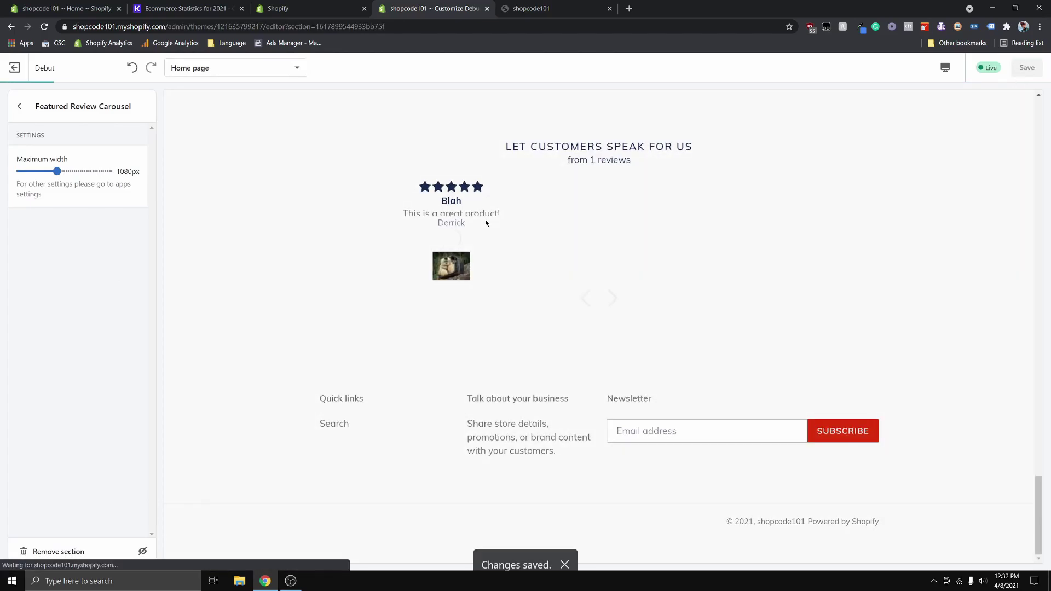
Check the Monkey Hugs product page's title and review count, then return to the theme editor.
key("ctrl+Tab")
scroll(537, 396, "down", 20)
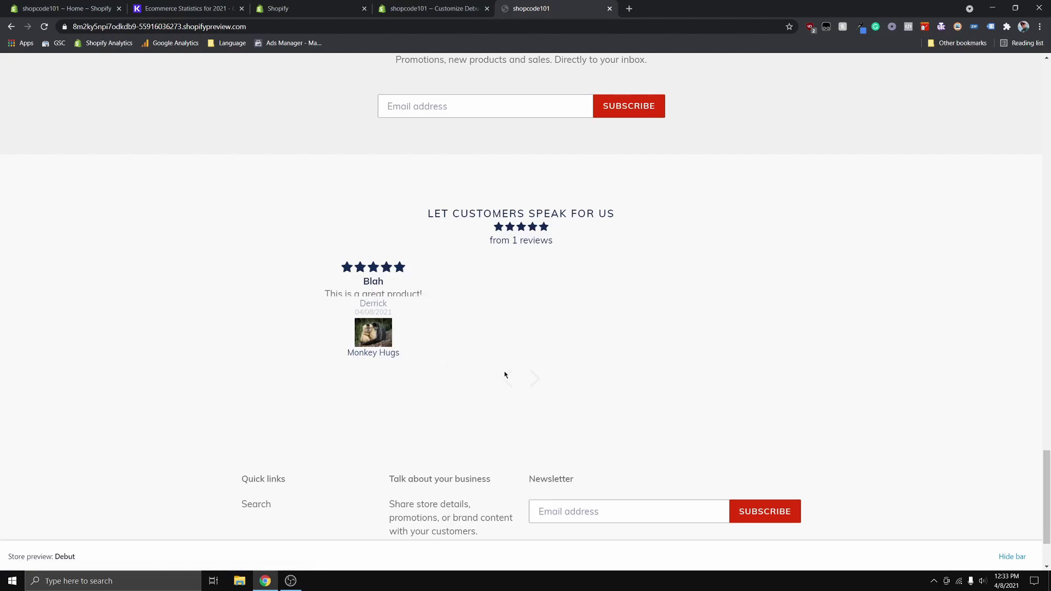
left_click(382, 357)
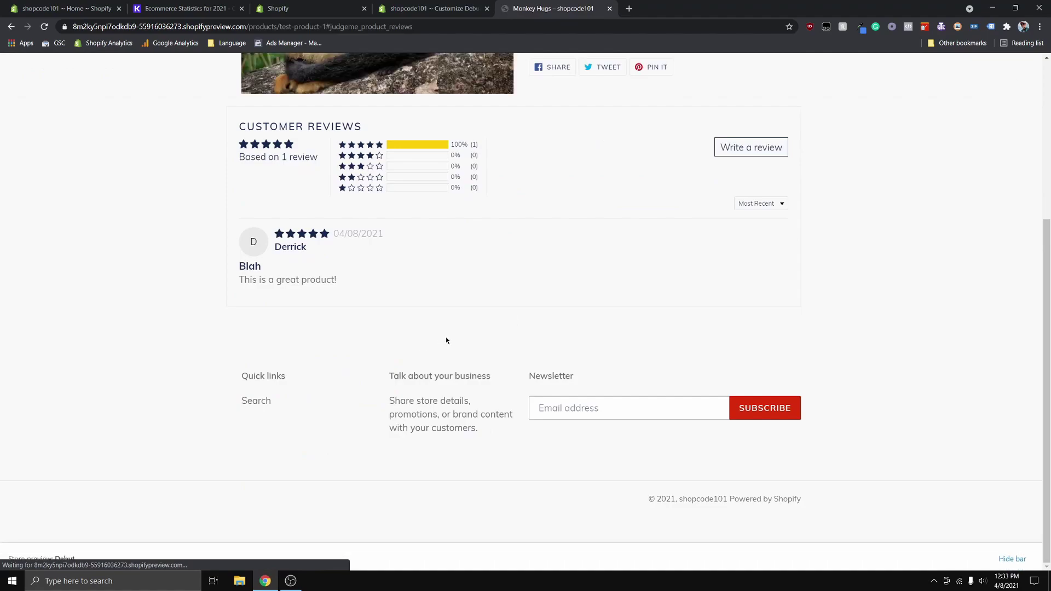
scroll(446, 337, "up", 5)
left_click_drag(554, 135, 712, 159)
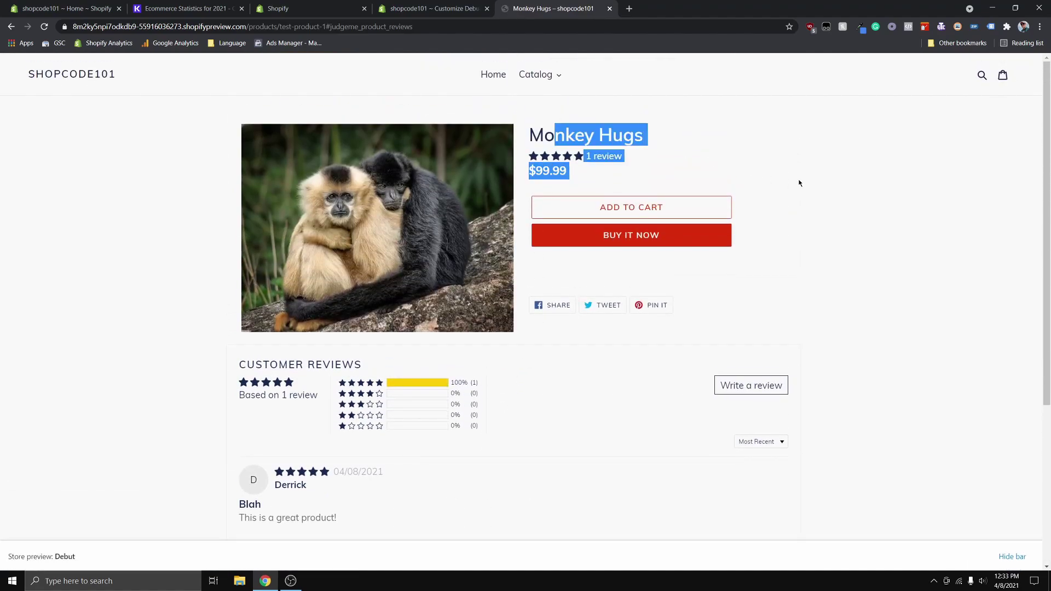
left_click(808, 190)
key("ctrl+shift+Tab")
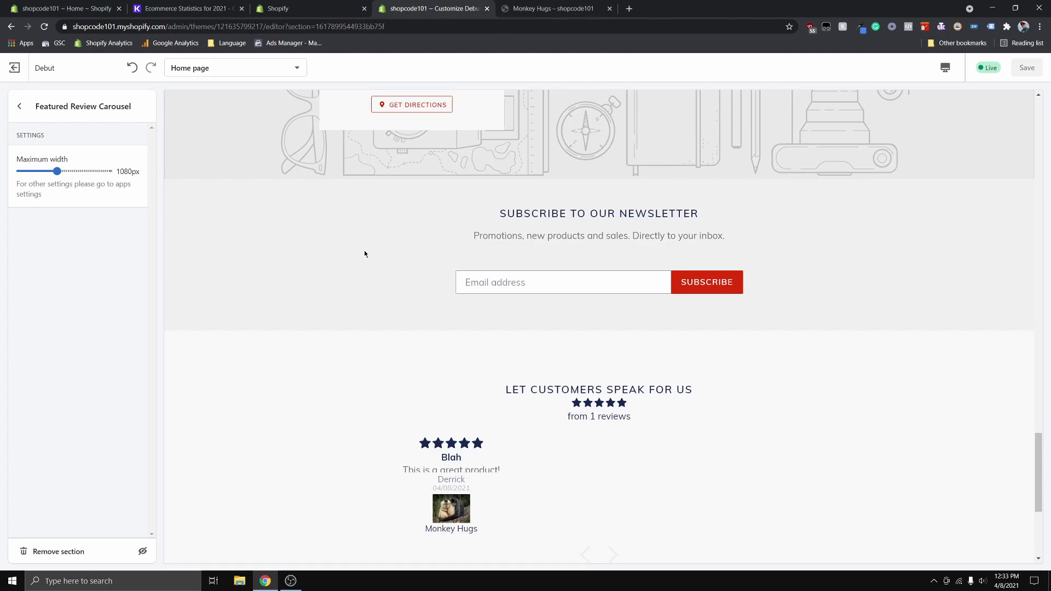
Review Judge.me's Carousel Customization: 230px height, 80% width, 5-second autoslide, slider arrows off.
left_click(331, 7)
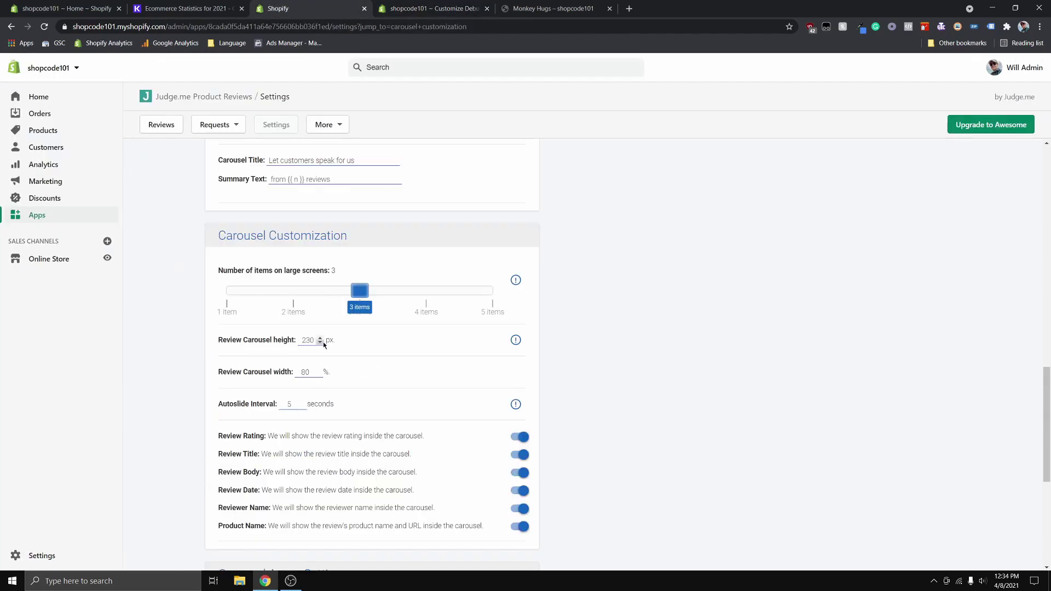
left_click_drag(226, 340, 357, 340)
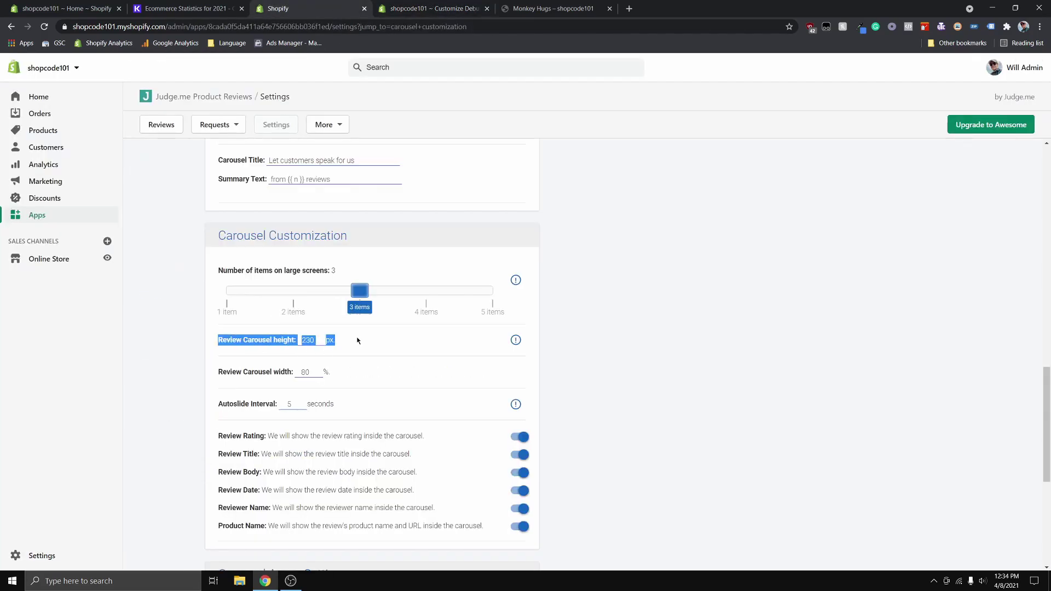
left_click(364, 339)
scroll(377, 387, "up", 6)
scroll(380, 396, "up", 7)
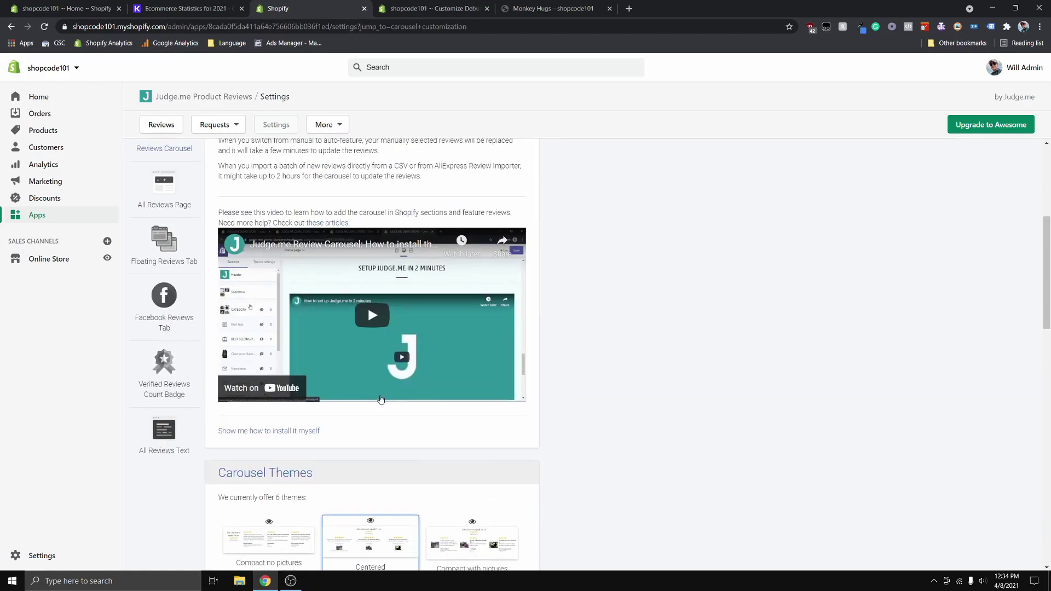
scroll(171, 247, "up", 3)
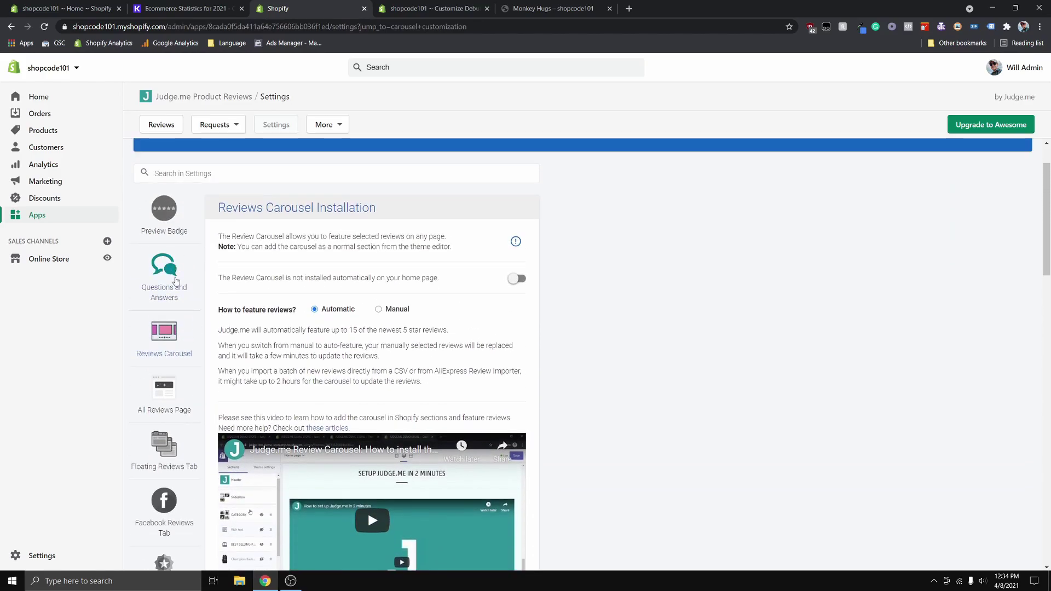
scroll(691, 451, "down", 20)
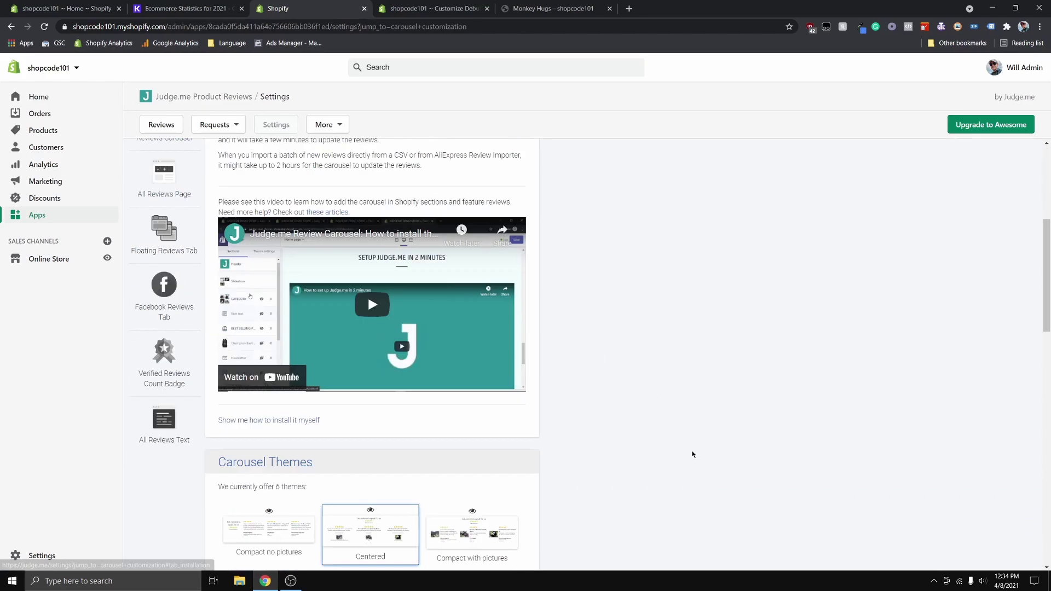
Slide the home page review carousel in the theme editor to another review.
left_click(435, 8)
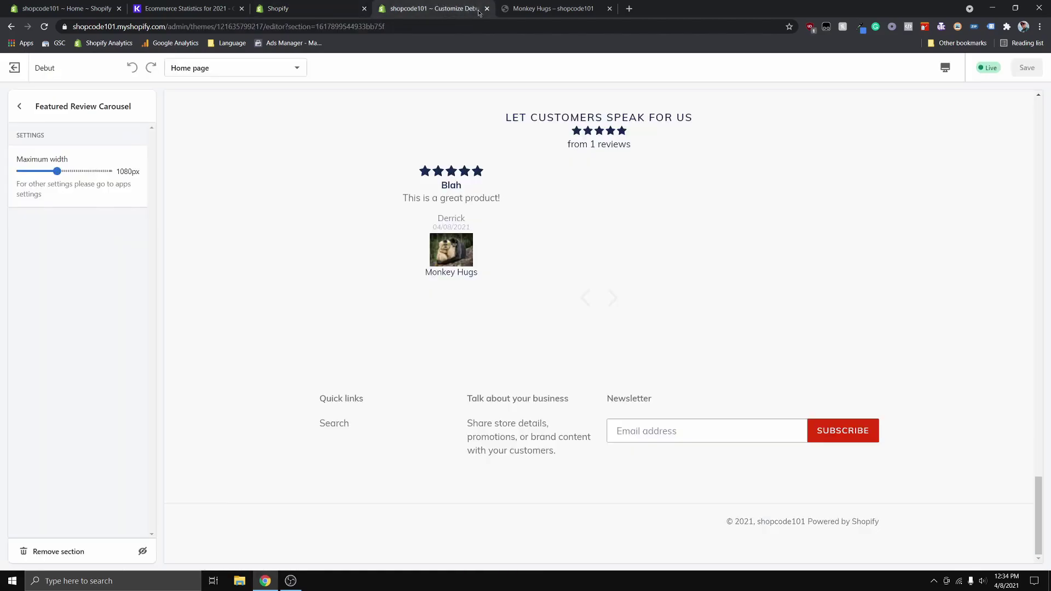
left_click_drag(495, 211, 546, 295)
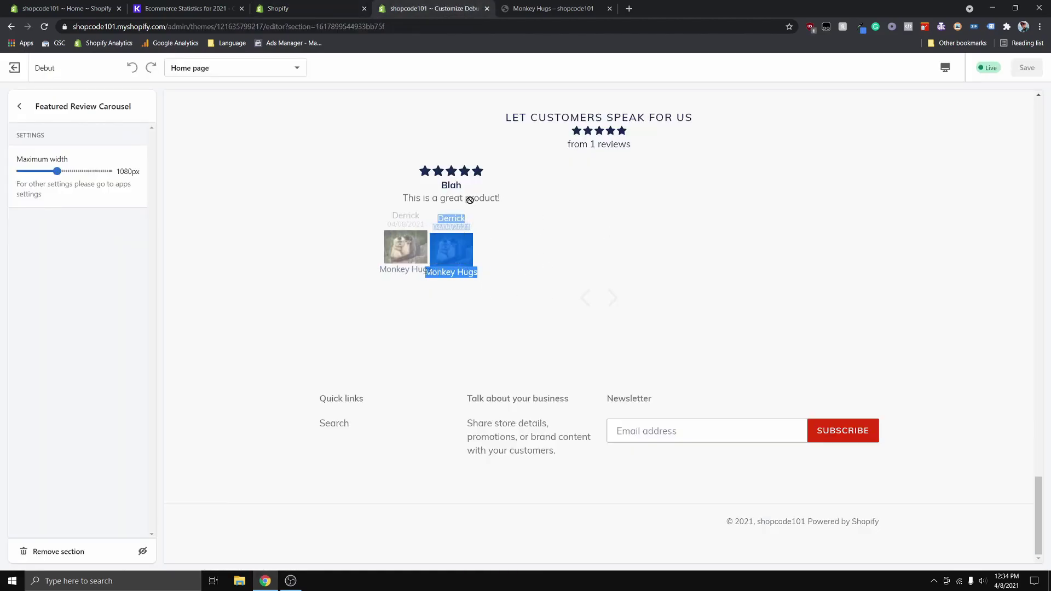
left_click_drag(520, 198, 372, 195)
left_click(372, 197)
scroll(372, 195, "up", 5)
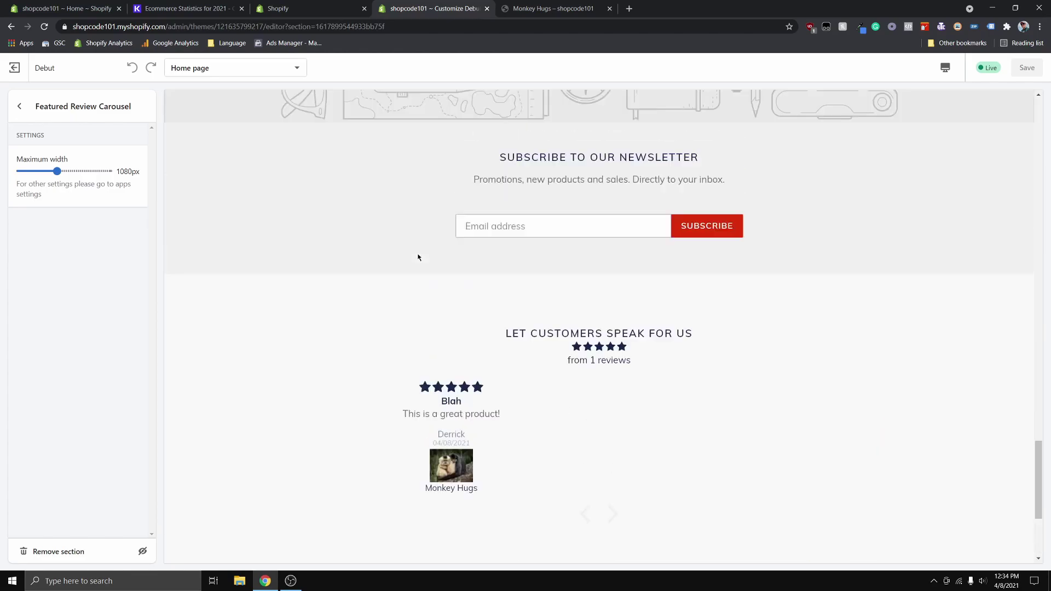
Switch between the Judge.me settings, theme editor and Monkey Hugs storefront tabs.
left_click(338, 14)
key("ctrl+Tab")
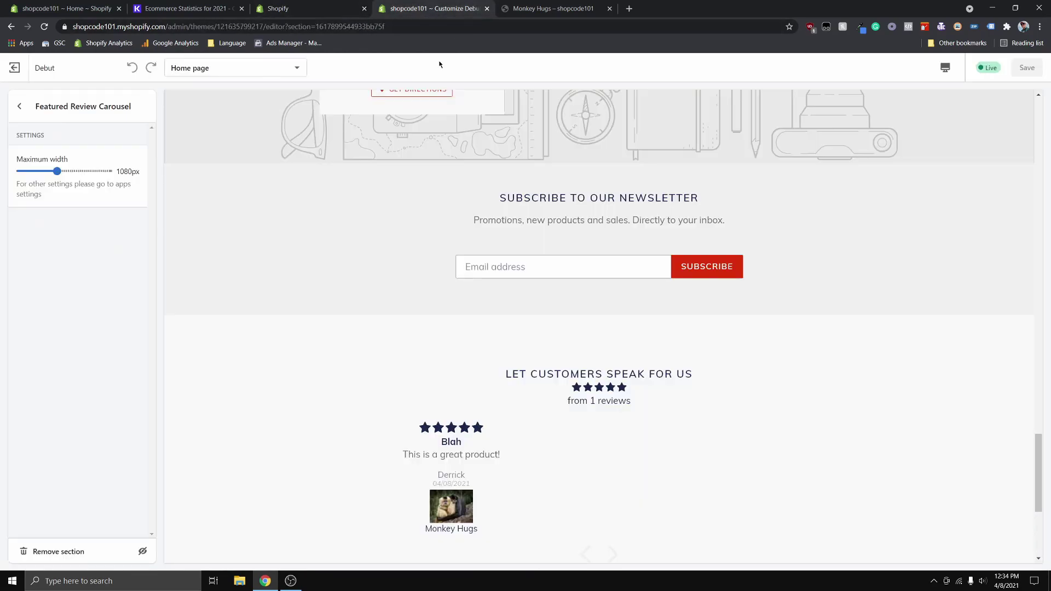
scroll(508, 320, "up", 5)
scroll(525, 339, "up", 3)
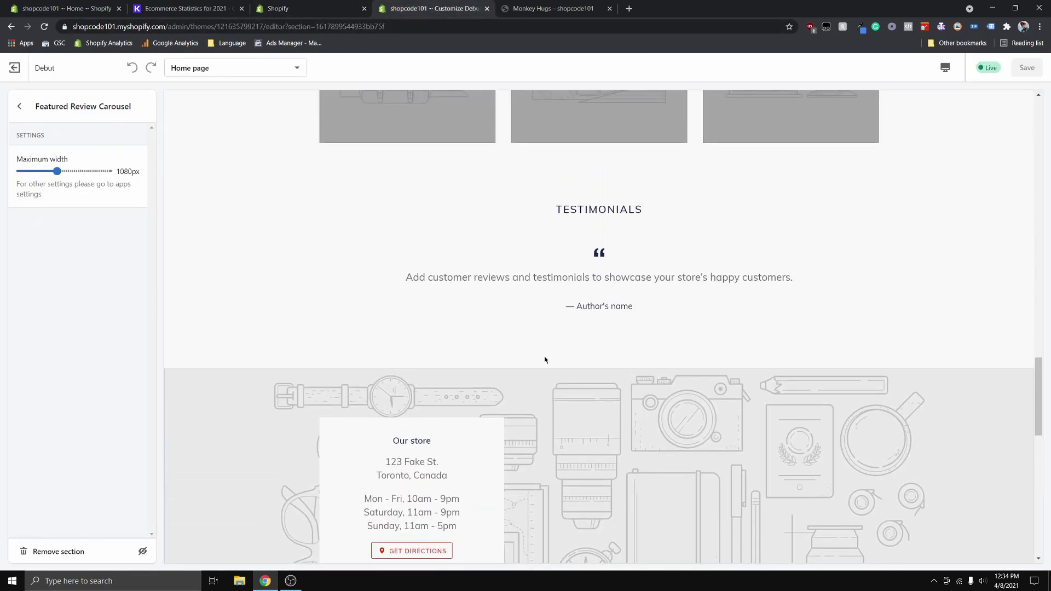
left_click(547, 8)
Open Judge.me's Review Request settings under Other Emails.
left_click(328, 8)
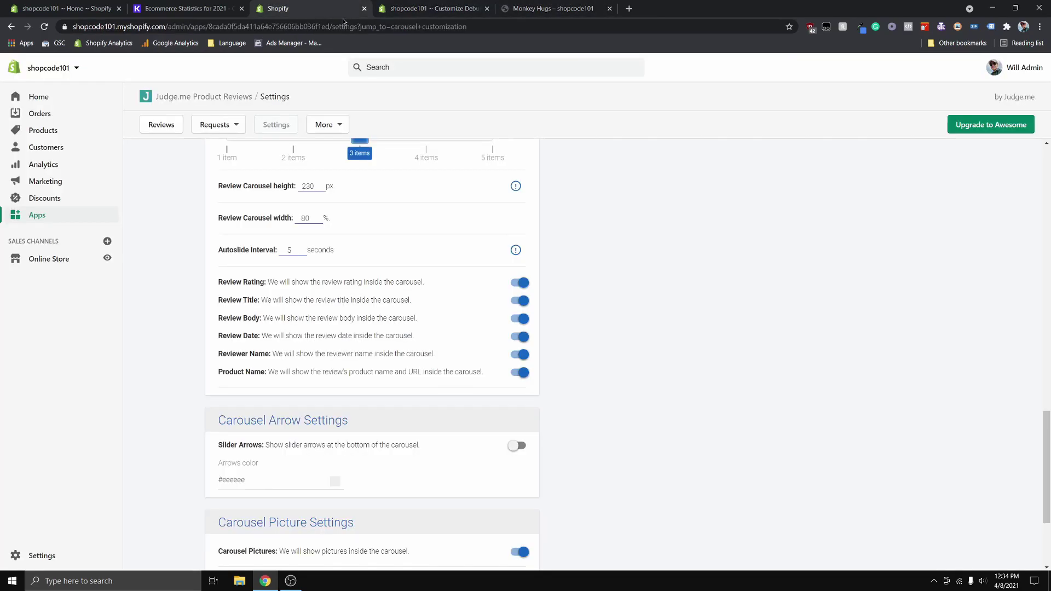
scroll(654, 314, "up", 15)
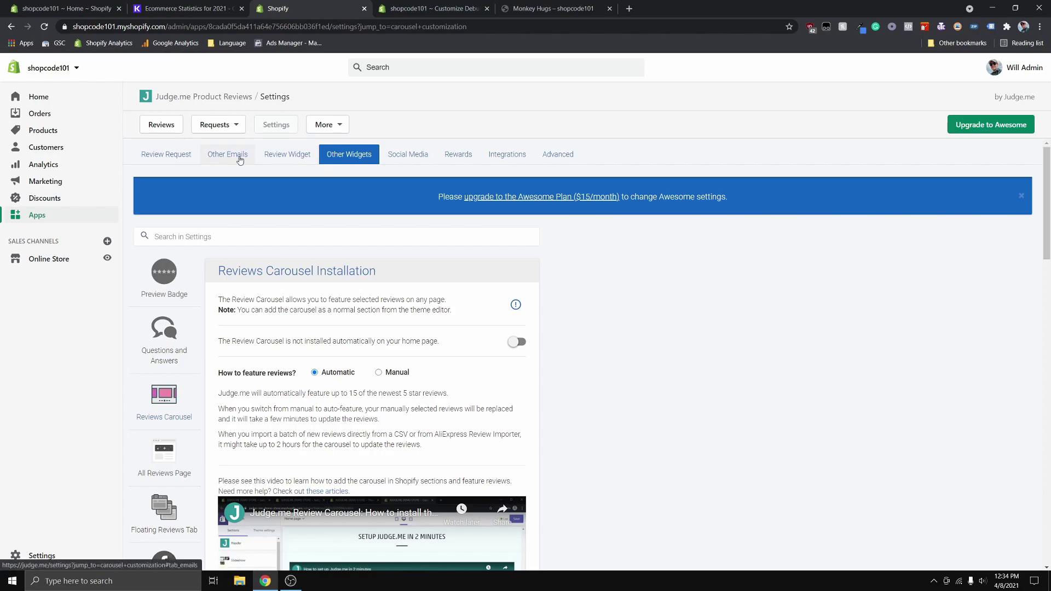
left_click(209, 165)
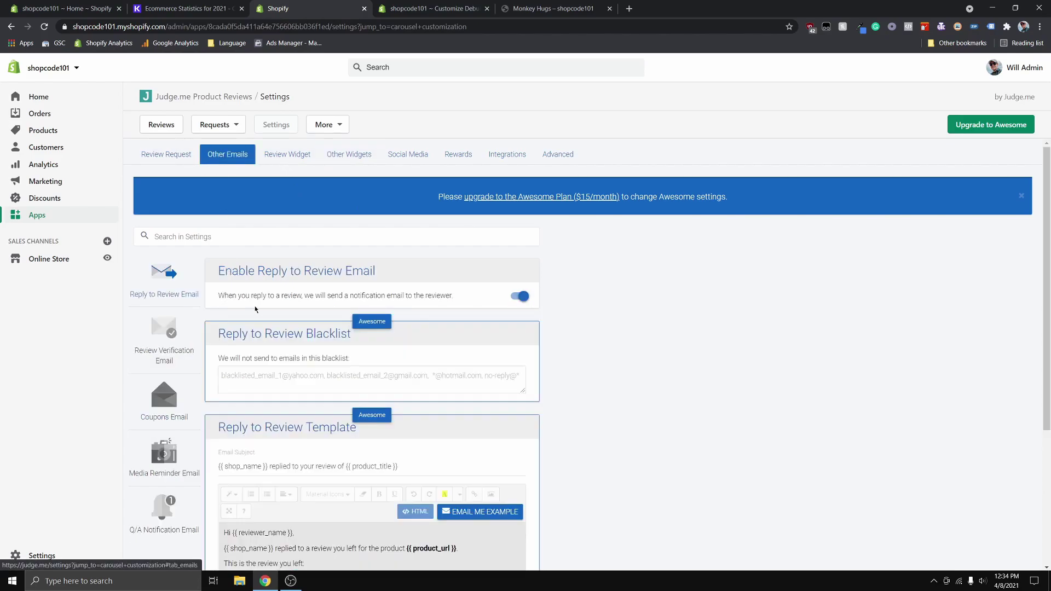
left_click(180, 165)
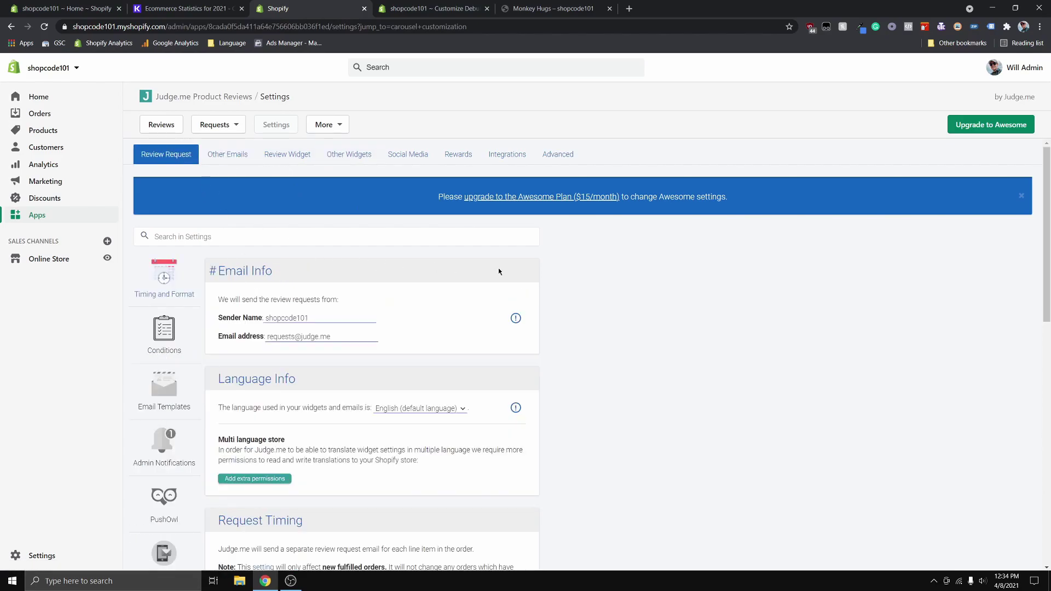
Bring Request Timing into view: 3 line items, first request after 14 days, follow-ups after 5.
scroll(579, 283, "down", 4)
scroll(589, 290, "down", 1)
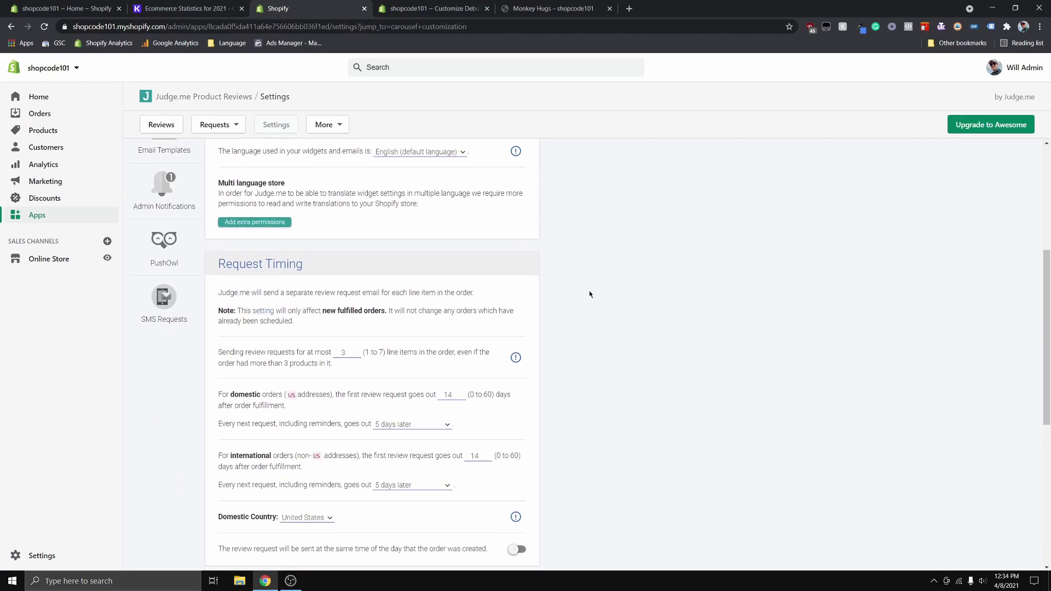
scroll(589, 291, "down", 1)
scroll(590, 295, "down", 1)
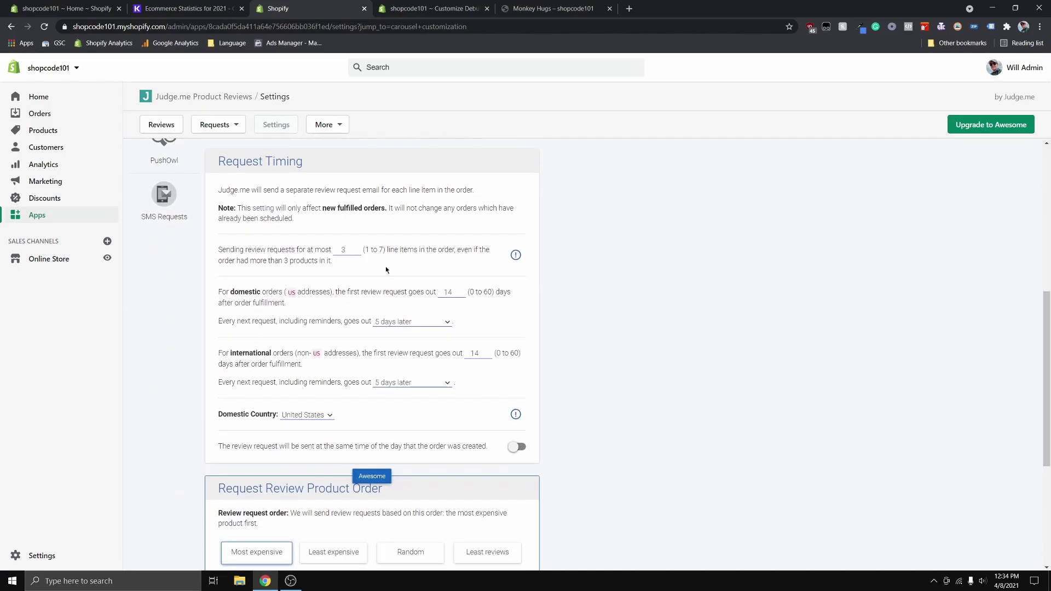
scroll(372, 256, "down", 1)
scroll(373, 256, "up", 1)
left_click(345, 250)
scroll(410, 257, "down", 1)
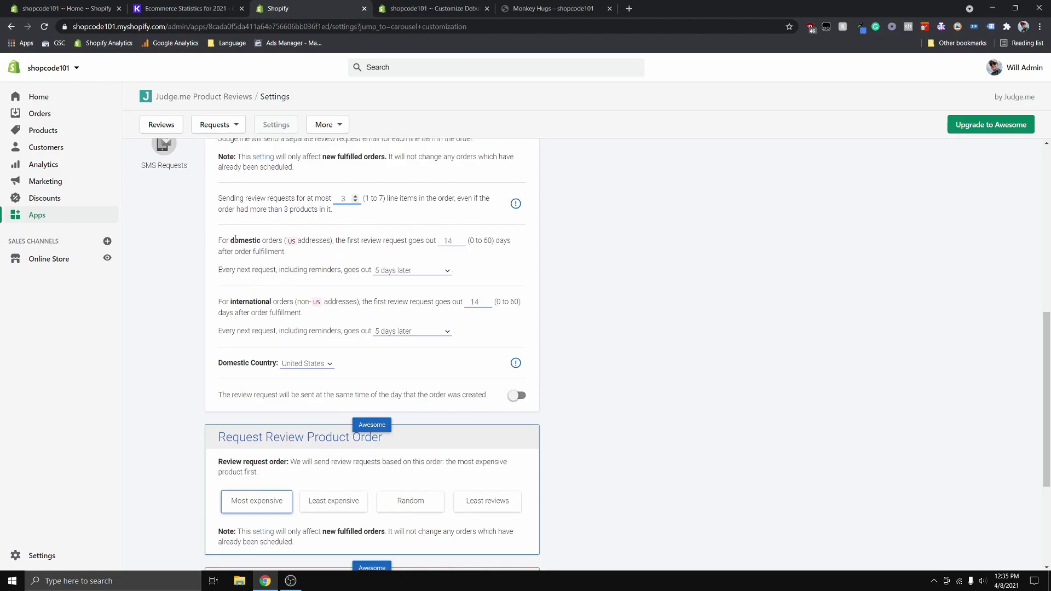
Change the first-request delay to 21 days for domestic and 30 days for international orders.
left_click_drag(232, 240, 267, 241)
left_click_drag(233, 301, 289, 304)
left_click(287, 307)
left_click(456, 241)
left_click(459, 238)
left_click(460, 238)
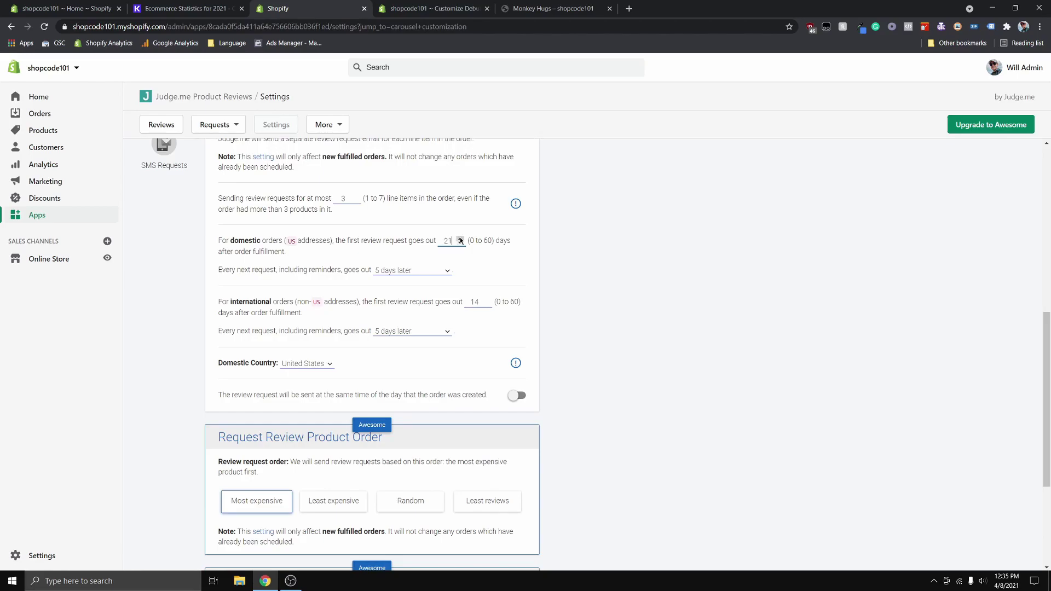
left_click(486, 300)
left_click(486, 300)
scroll(578, 327, "down", 1)
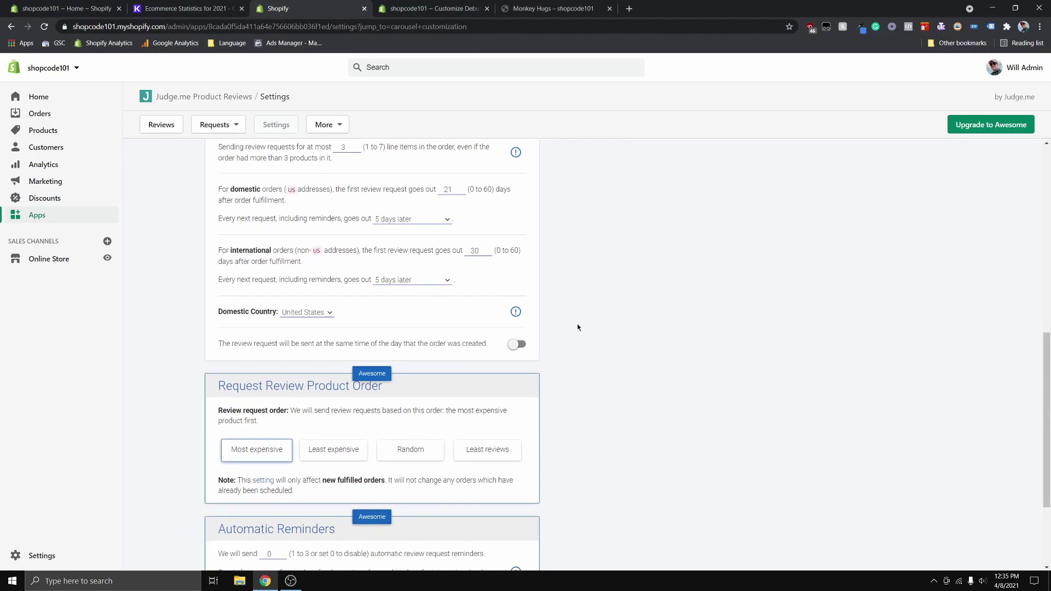
scroll(587, 275, "up", 1)
scroll(612, 319, "down", 2)
scroll(612, 316, "up", 2)
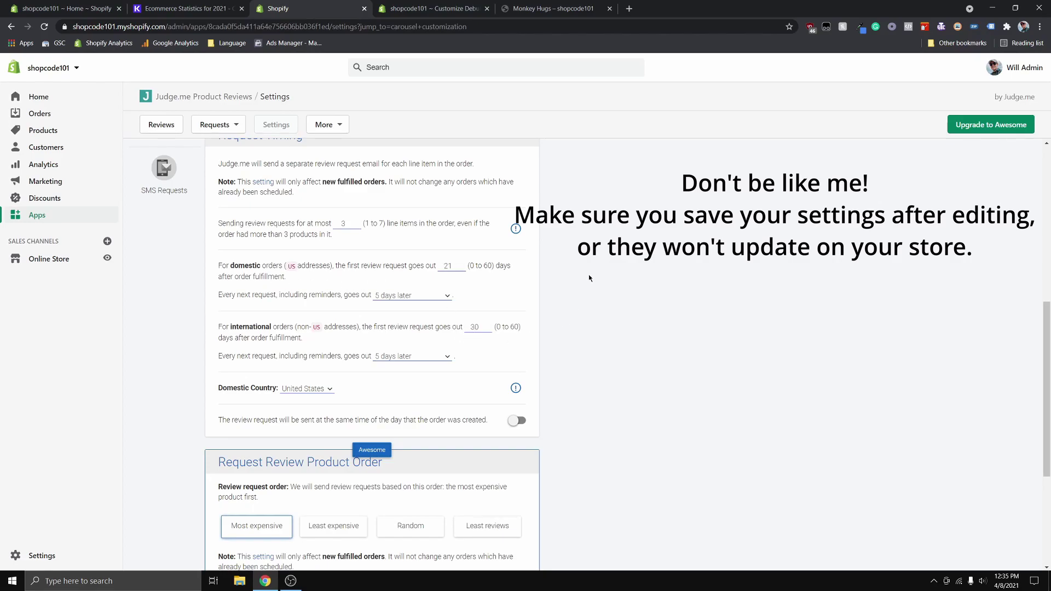
Reach the Default Email Templates list through Email Templates and the Emails Dashboard link, leaving settings.
scroll(169, 340, "up", 6)
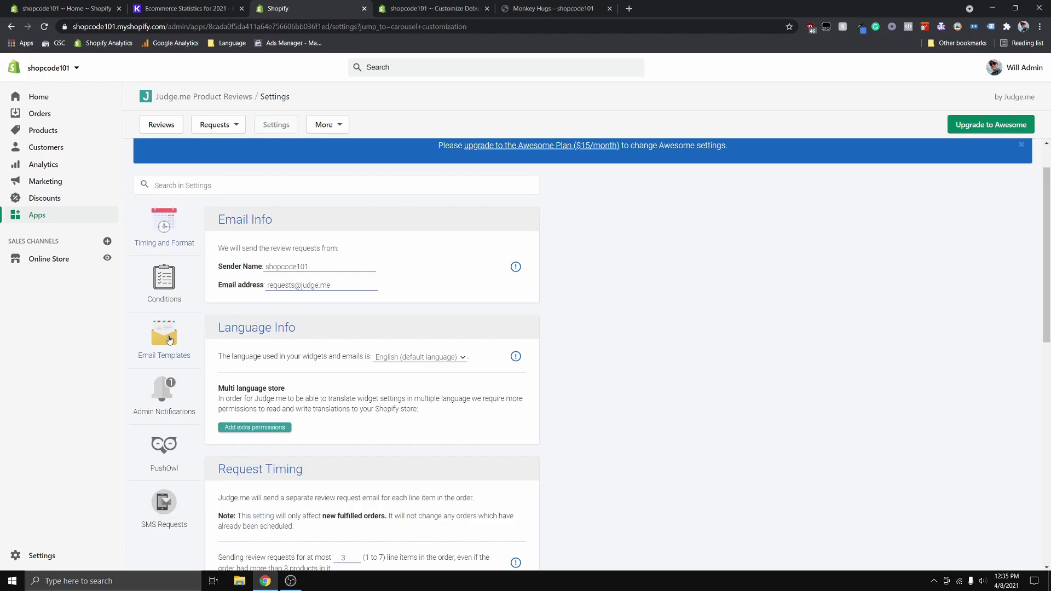
left_click(169, 340)
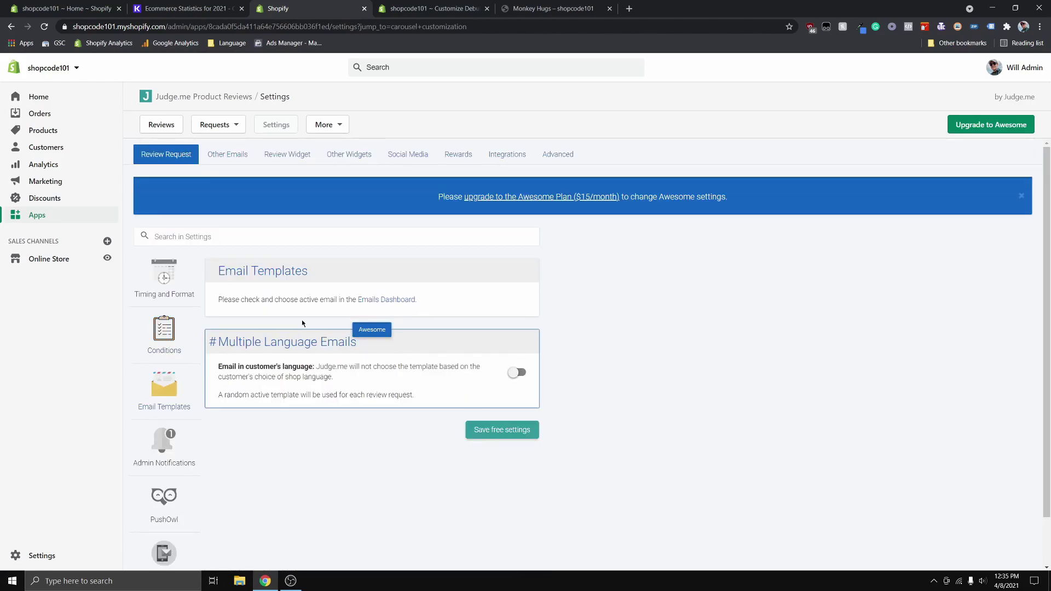
scroll(303, 320, "down", 1)
left_click(382, 253)
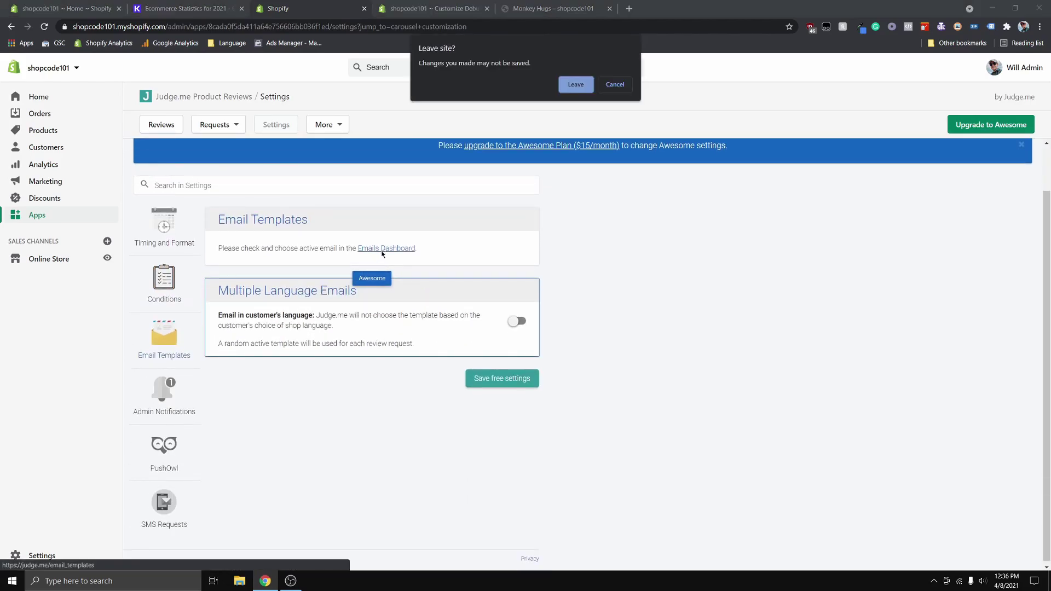
left_click(580, 87)
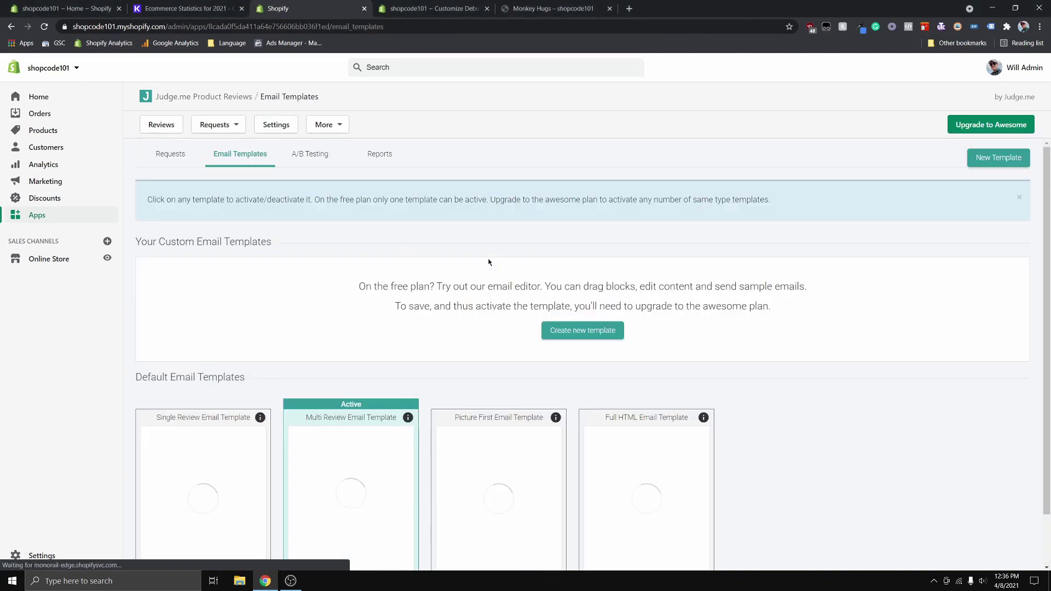
scroll(432, 326, "down", 1)
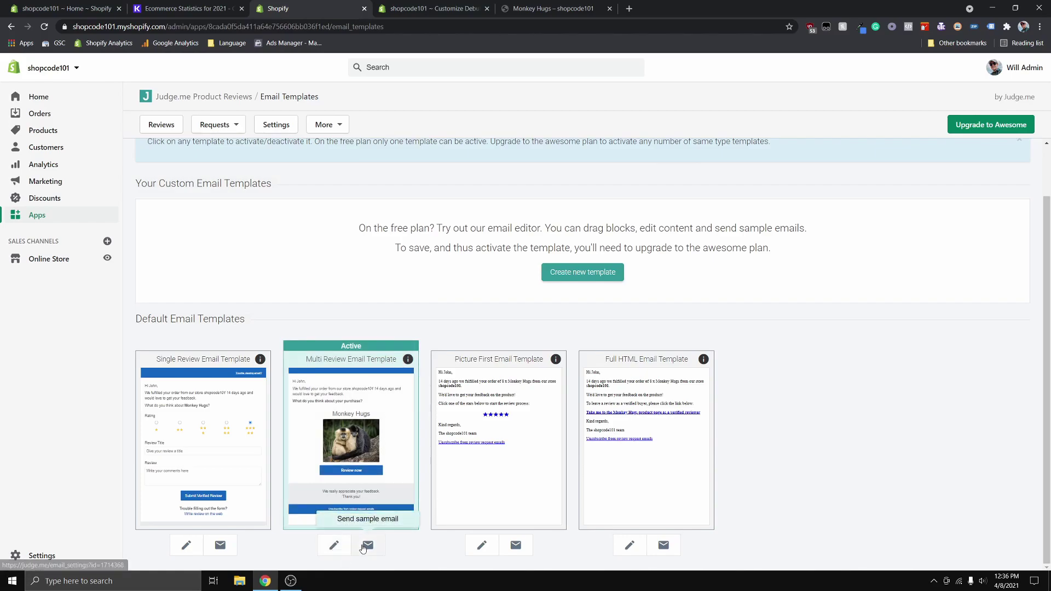
Edit the Multi Review Email Template to show its Email Settings beside the Monkey Hugs mobile preview.
left_click(335, 545)
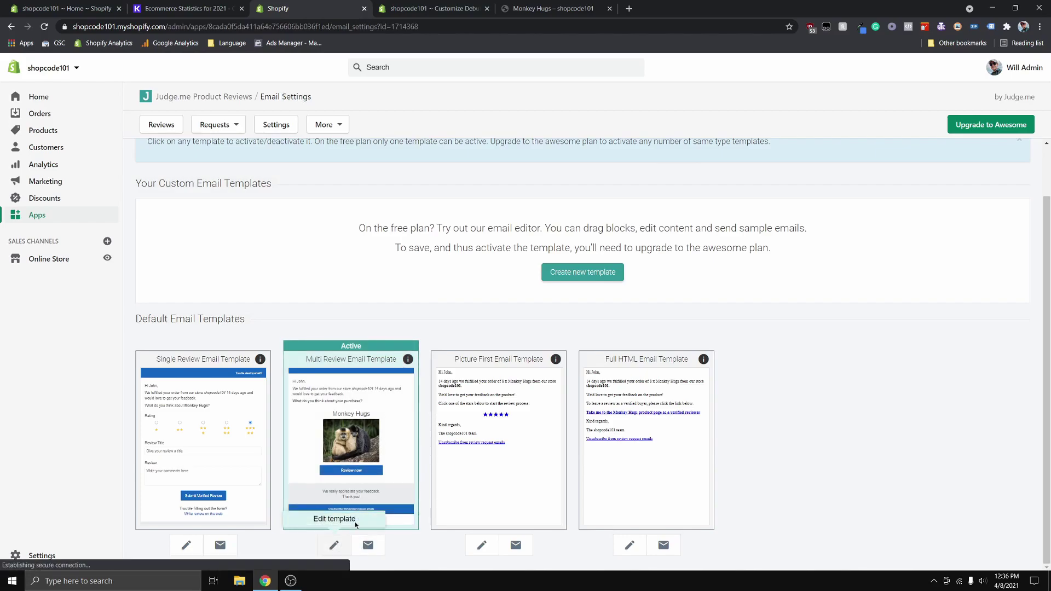
scroll(426, 392, "down", 1)
scroll(425, 391, "up", 1)
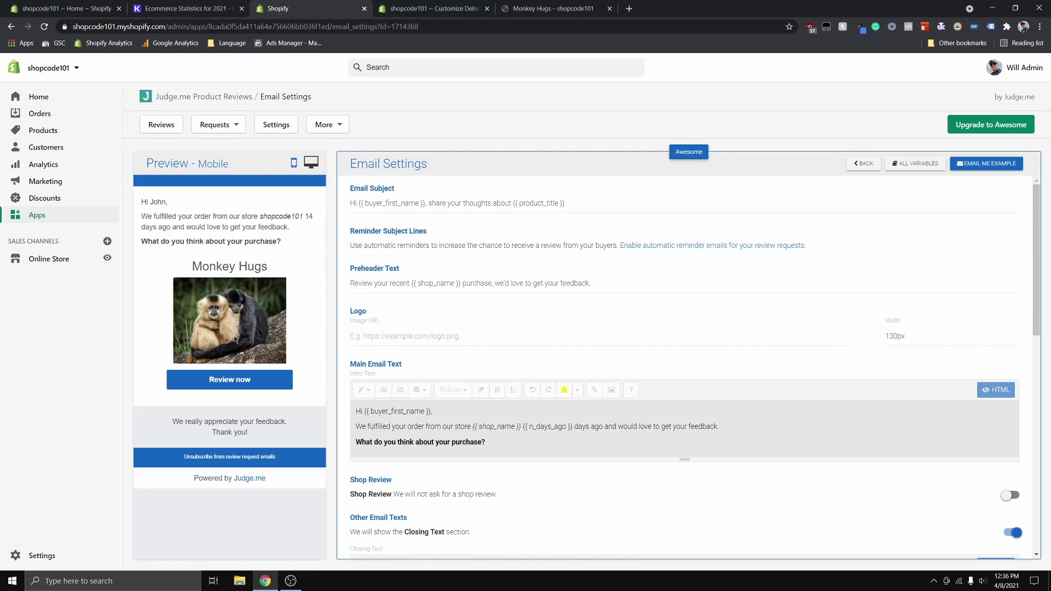
left_click(236, 386)
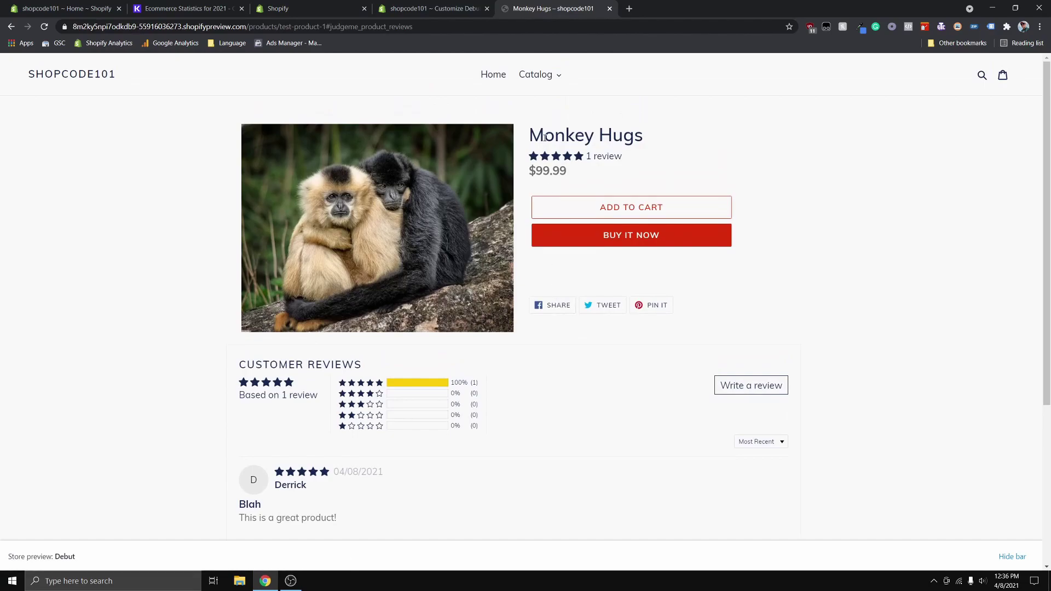
left_click_drag(545, 137, 868, 169)
left_click(844, 215)
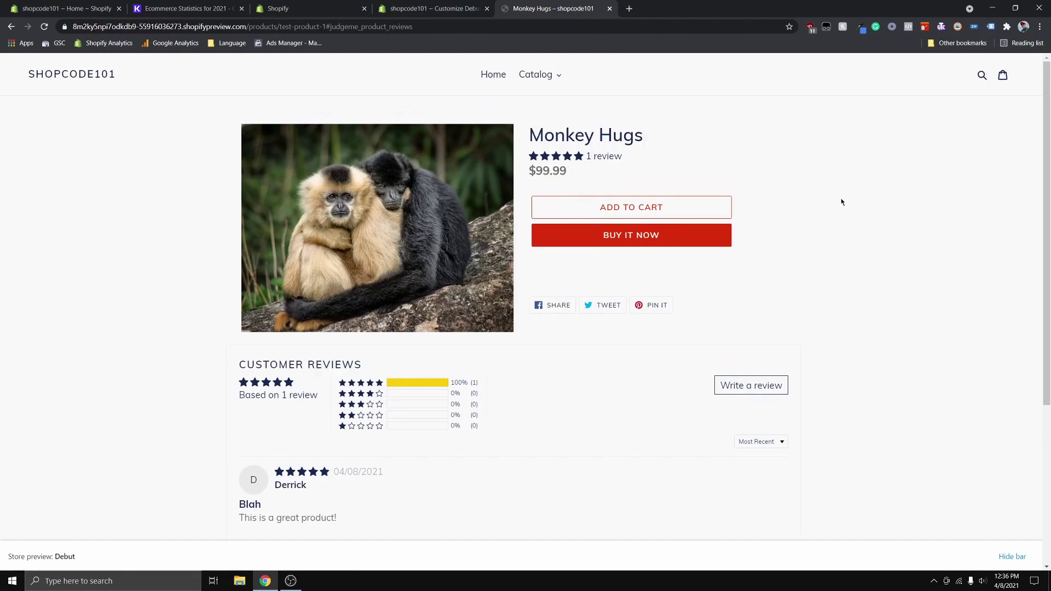